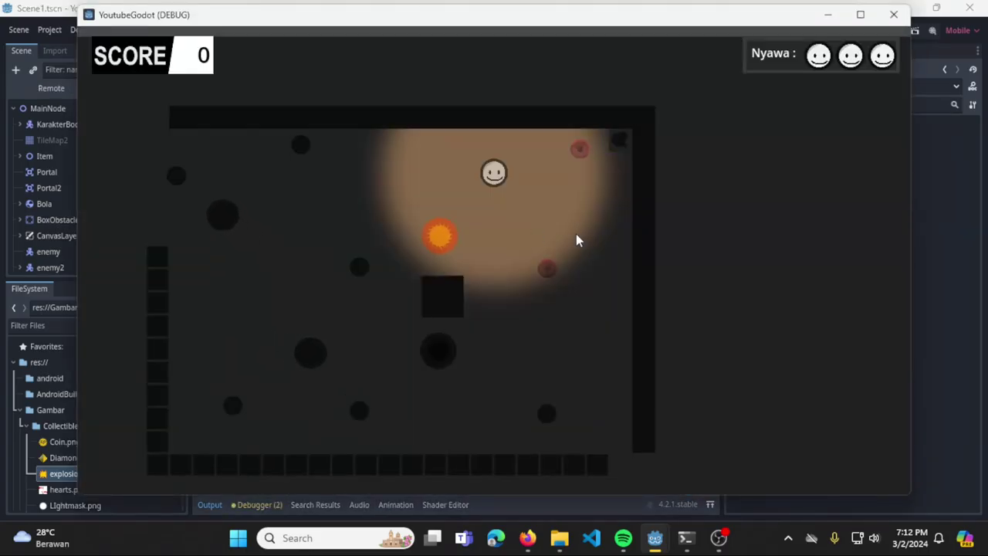
Steer the player with the arrow keys to collect the first items
key(Right)
key(Right)
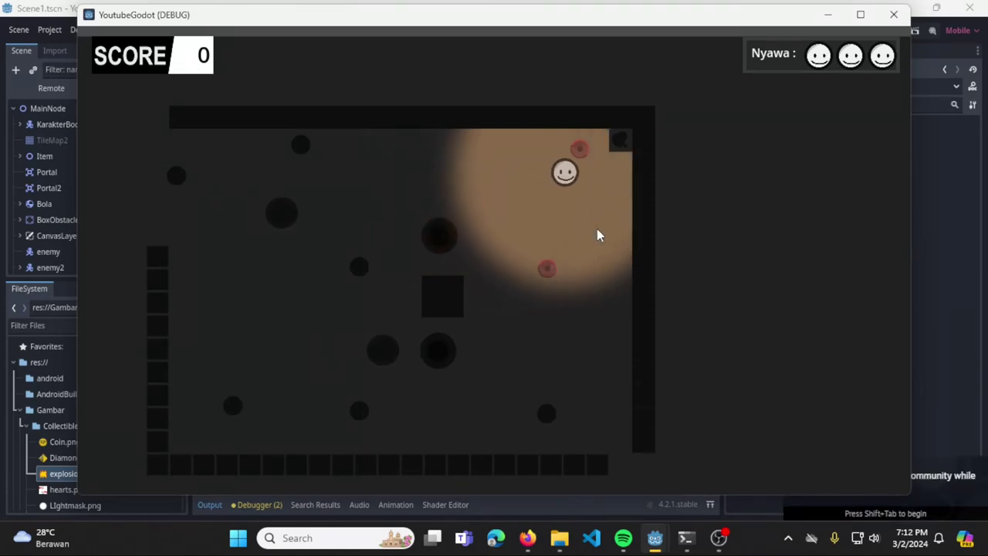
key(Up)
key(Left)
key(Left)
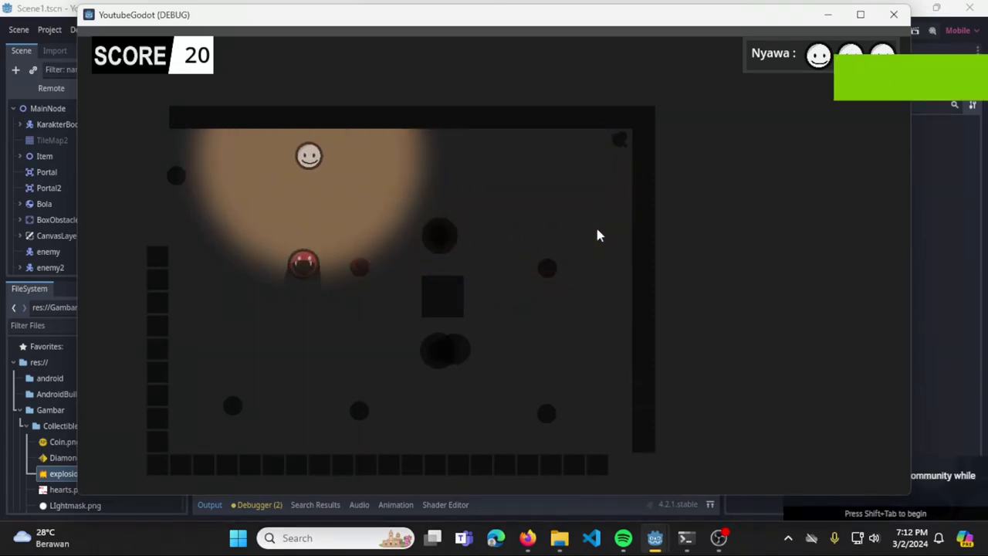
key(Down)
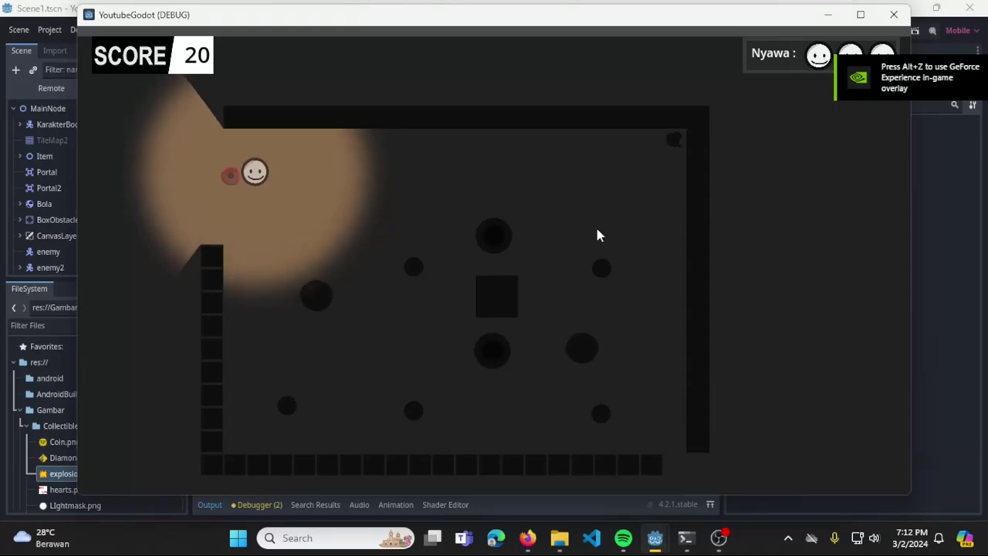
key(Left)
key(Right)
key(Down)
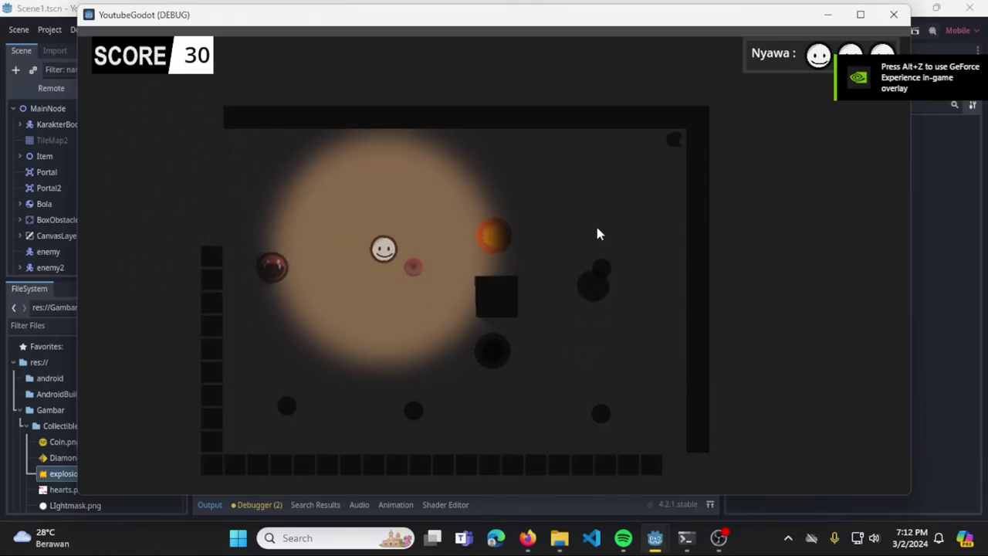
key(Right)
key(Right)
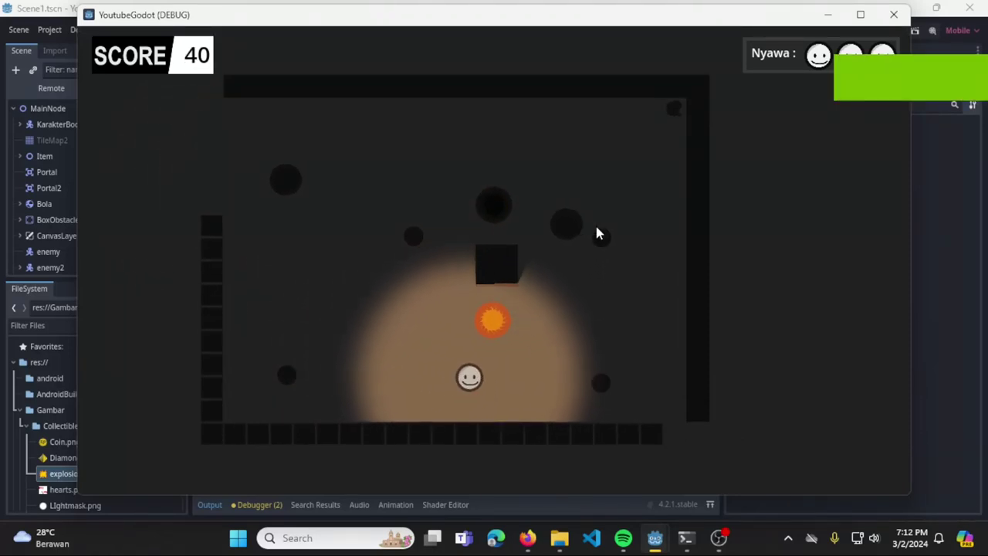
Collect more items until the score reaches 70, then stop the running game
key(Up)
key(Left)
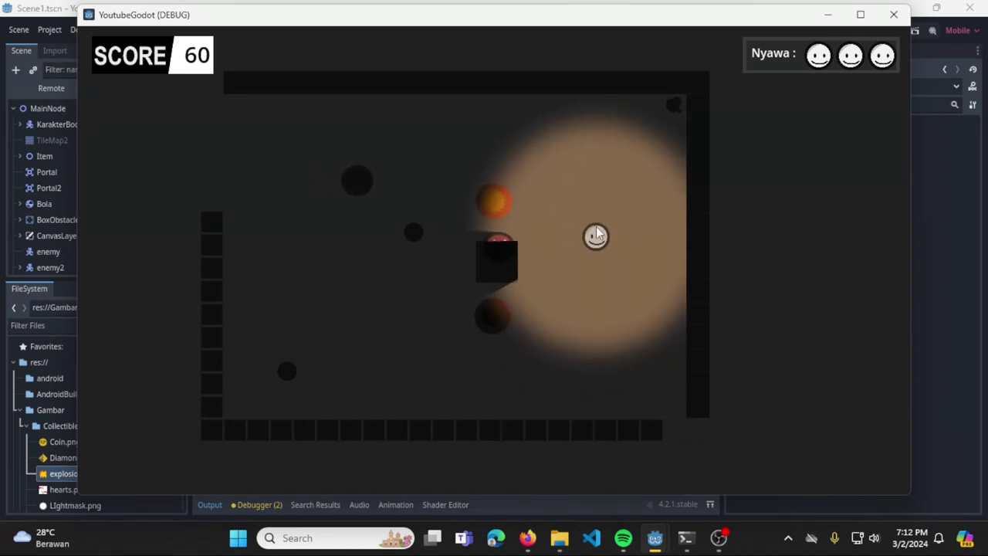
key(Right)
key(Down)
key(Left)
key(Left)
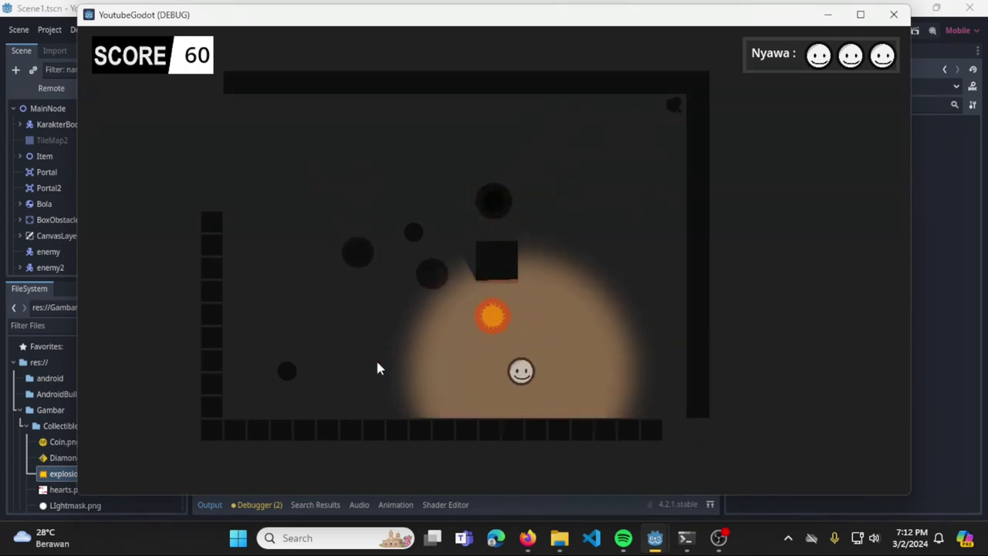
key(Up)
key(Down)
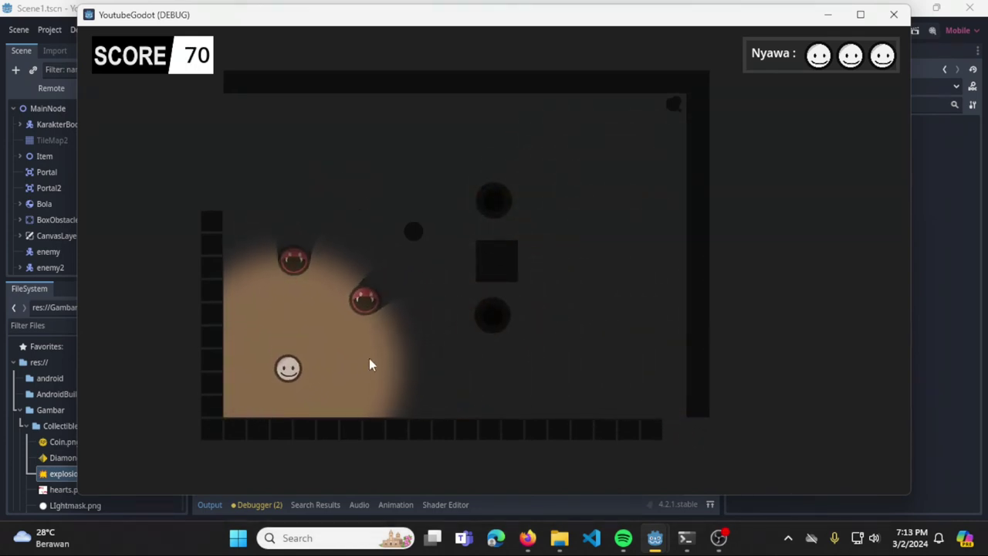
key(Right)
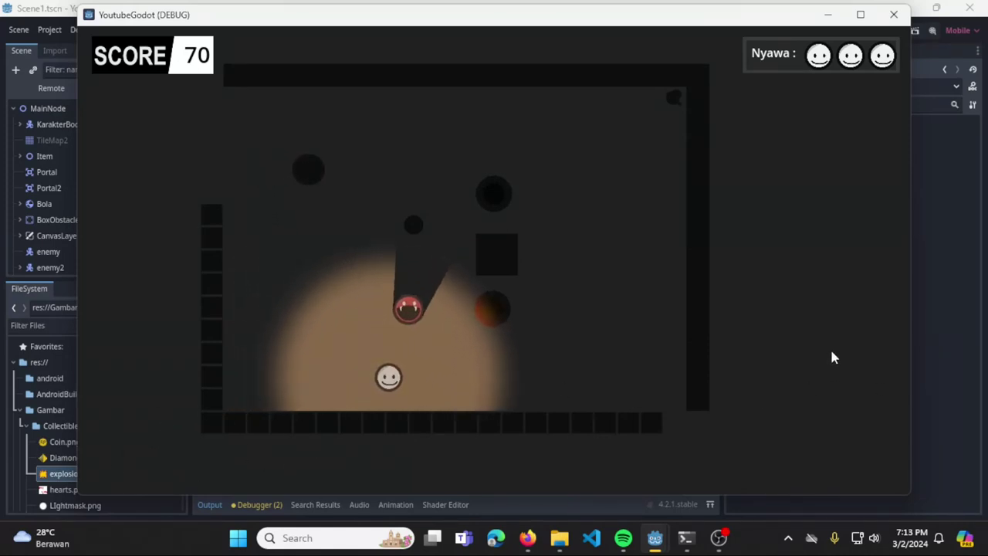
click(895, 15)
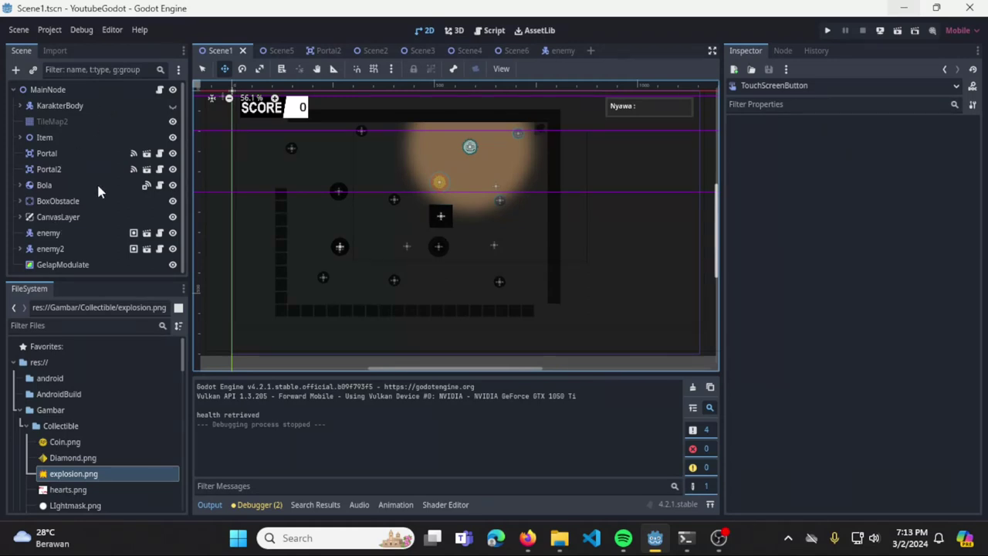
Add a TouchScreenButton node as a child of CanvasLayer, found by searching 'touch'
click(84, 217)
right_click(84, 217)
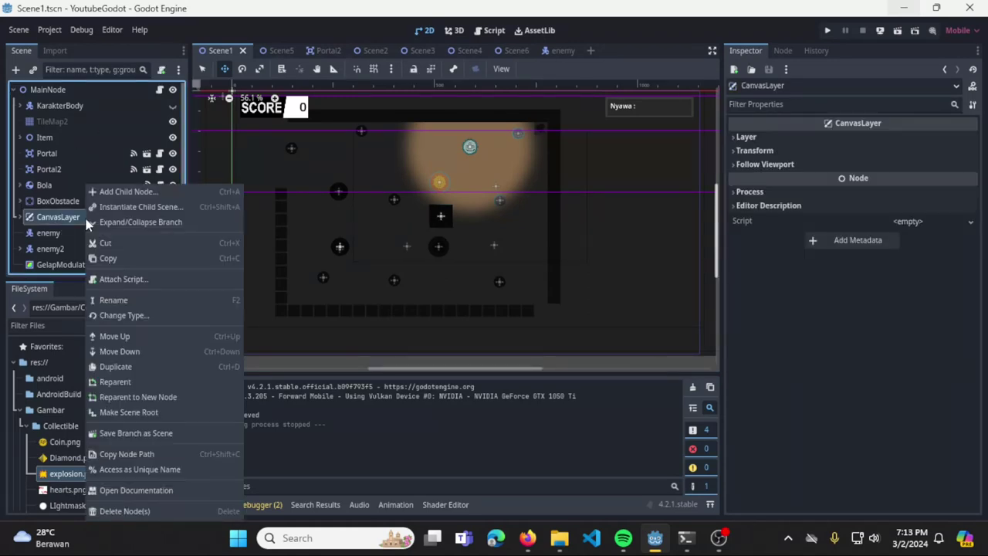
click(144, 190)
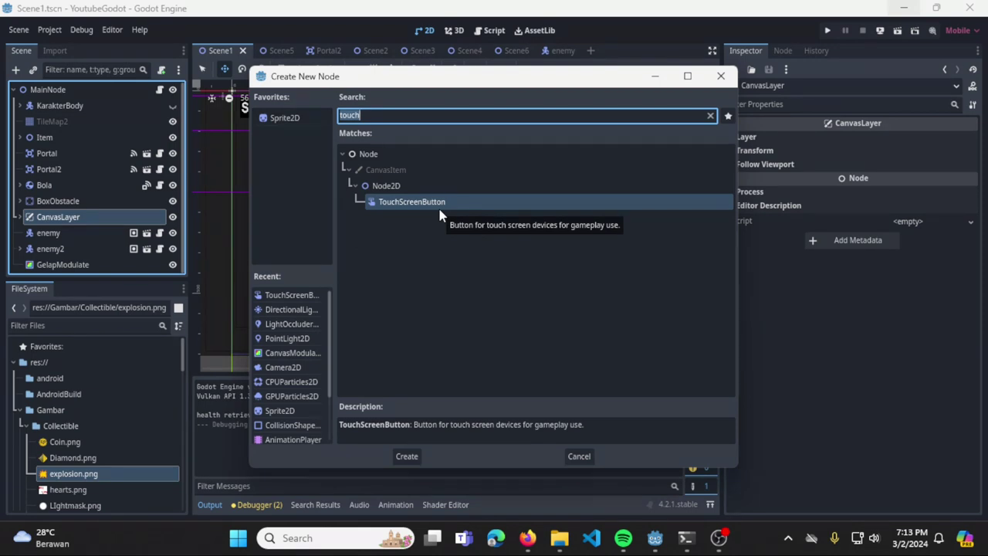
click(406, 455)
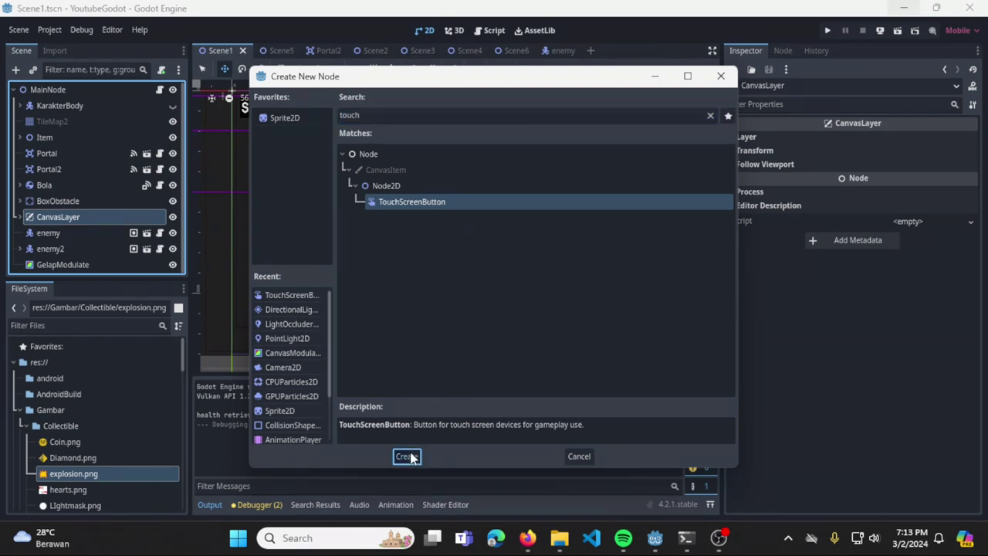
middle_drag(406, 211, 497, 256)
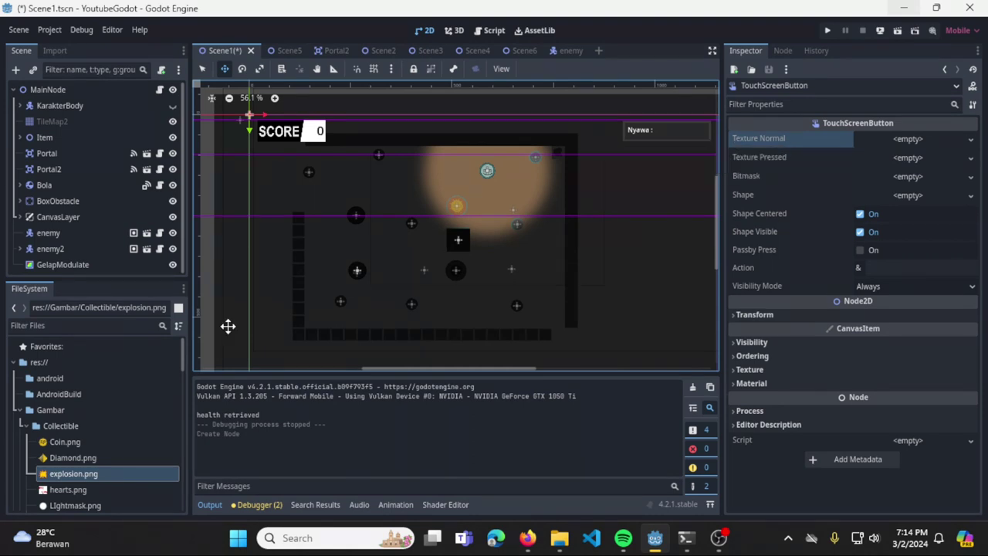
Assign Diamond.png as Texture Normal and explosion.png as Texture Pressed on the touch button
drag(84, 459, 911, 142)
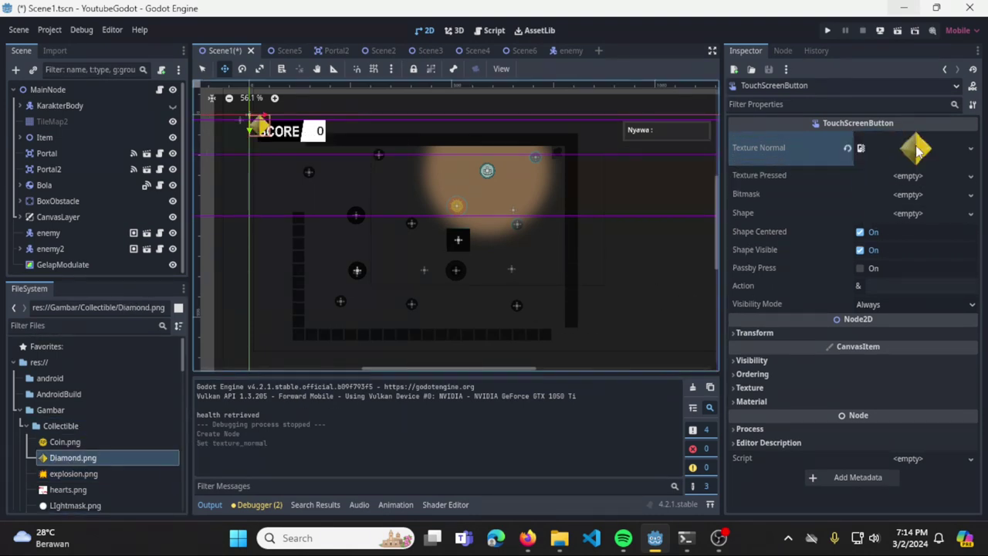
scroll(342, 229, left, 3)
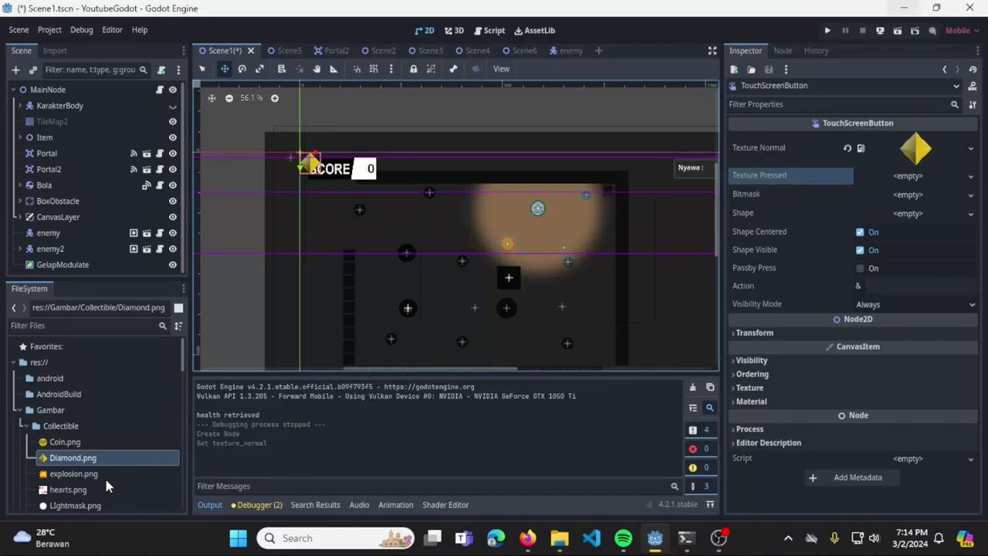
click(82, 474)
drag(47, 476, 923, 185)
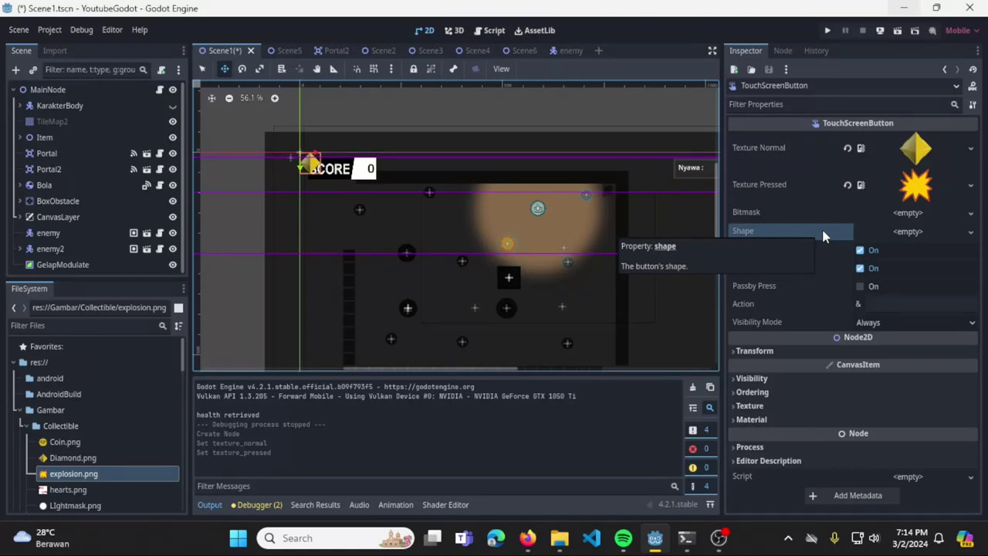
middle_drag(332, 212, 441, 223)
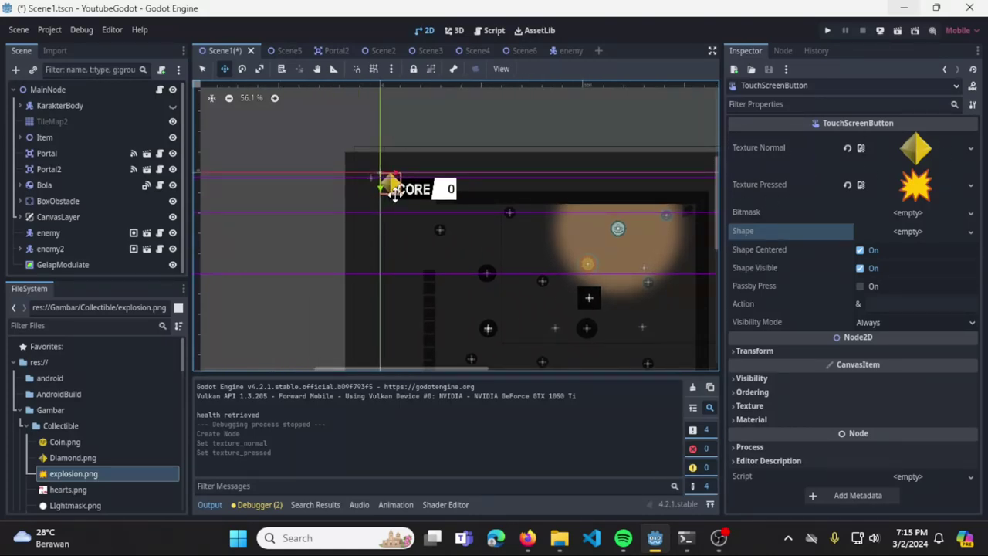
scroll(414, 193, up, 1)
scroll(413, 192, up, 7)
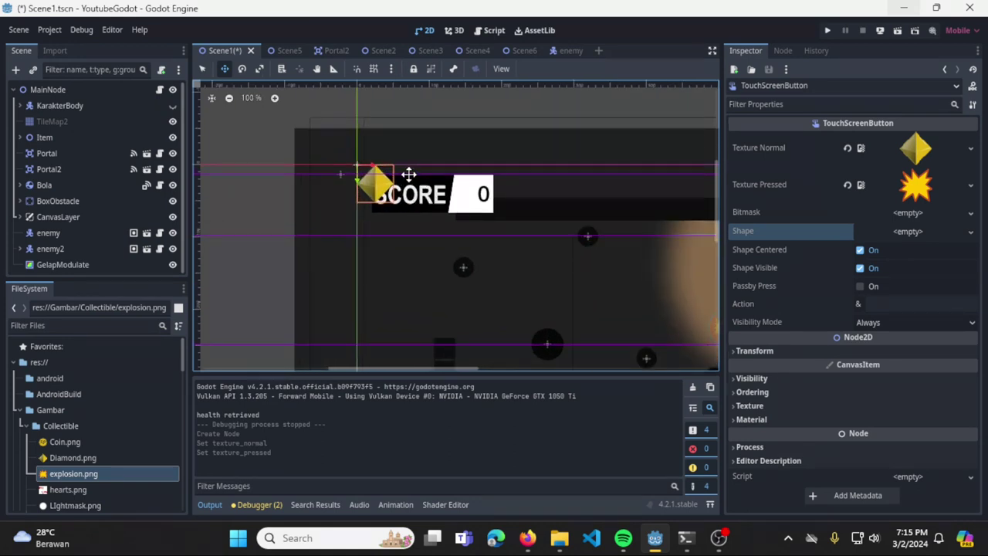
Give the TouchScreenButton a new CircleShape2D with its radius set to 36.77 px
click(970, 231)
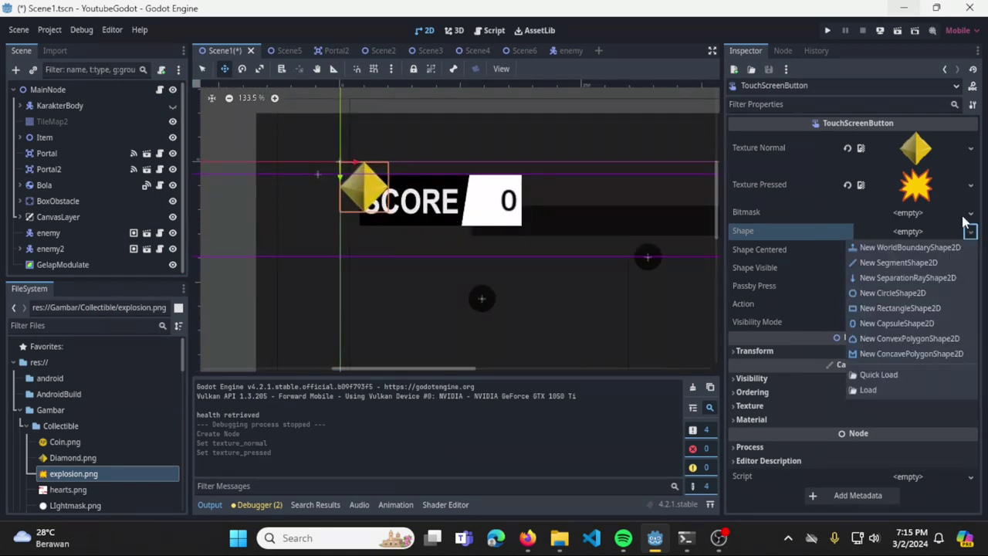
click(909, 294)
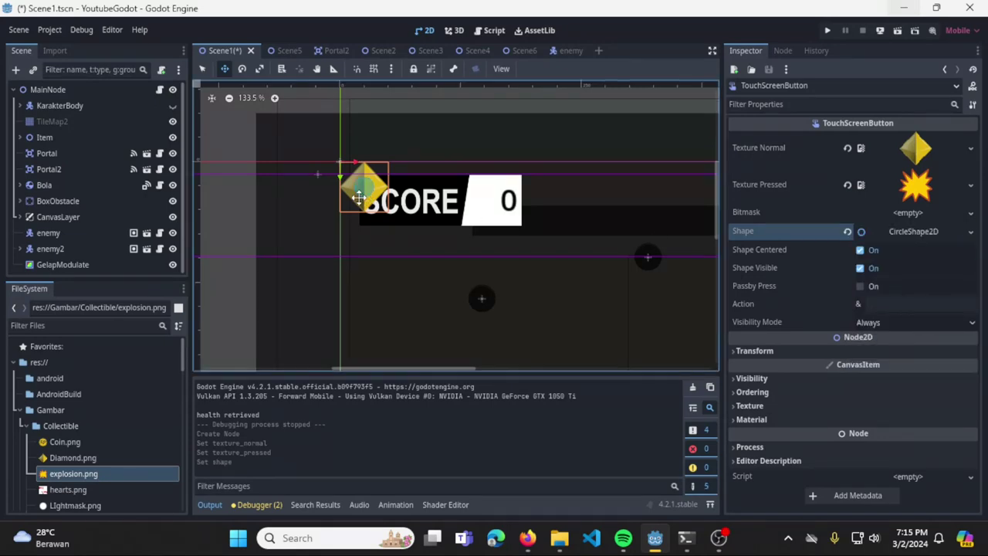
scroll(369, 193, down, 1)
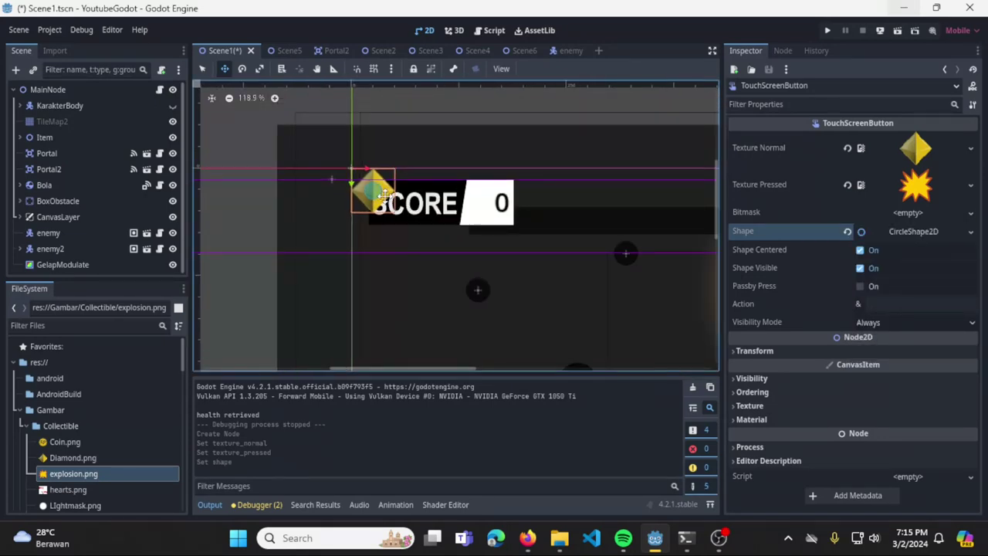
scroll(383, 194, up, 4)
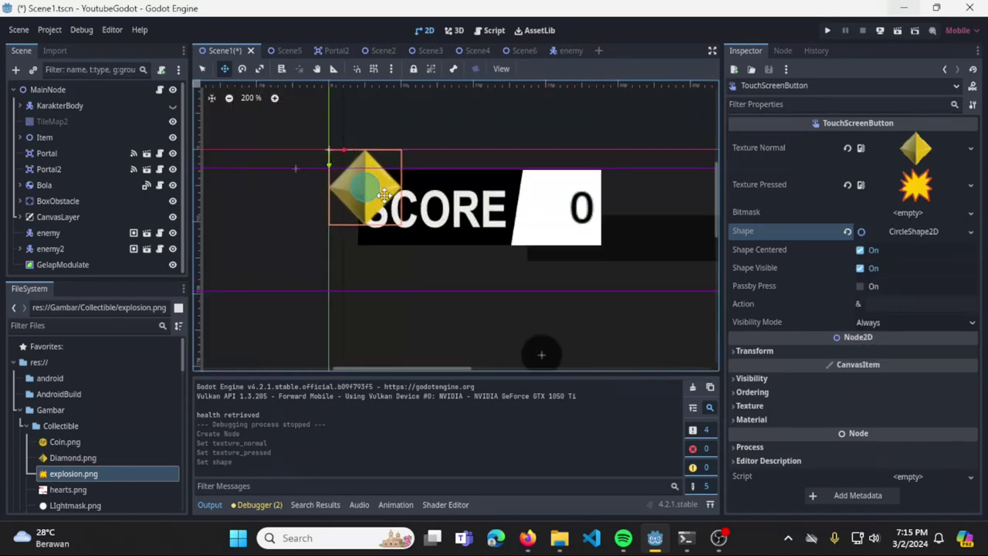
click(932, 234)
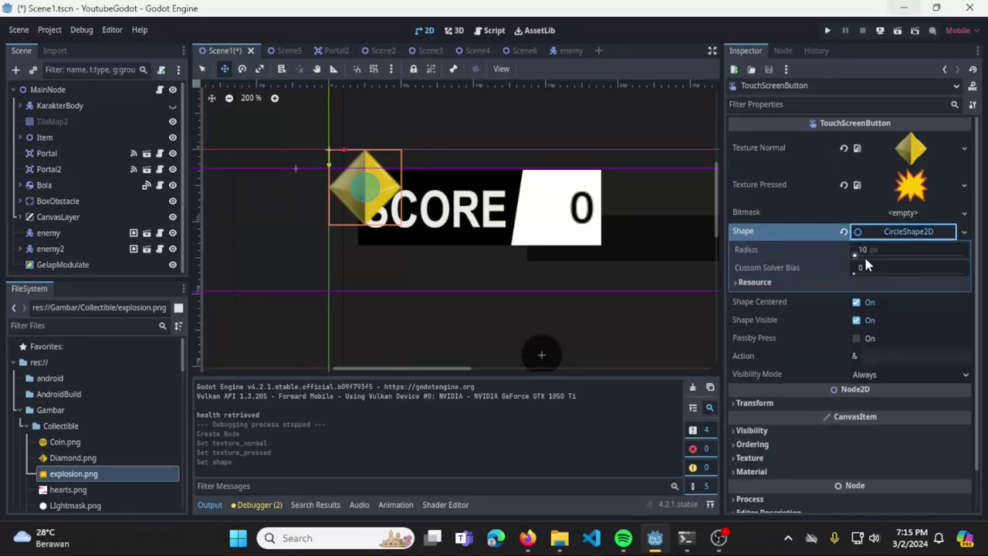
drag(857, 260, 862, 261)
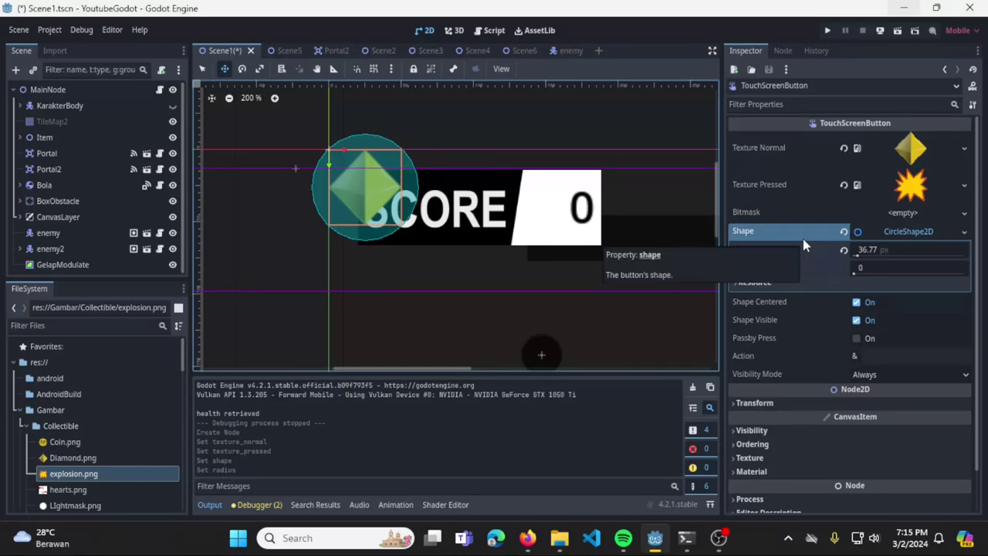
scroll(454, 260, down, 3)
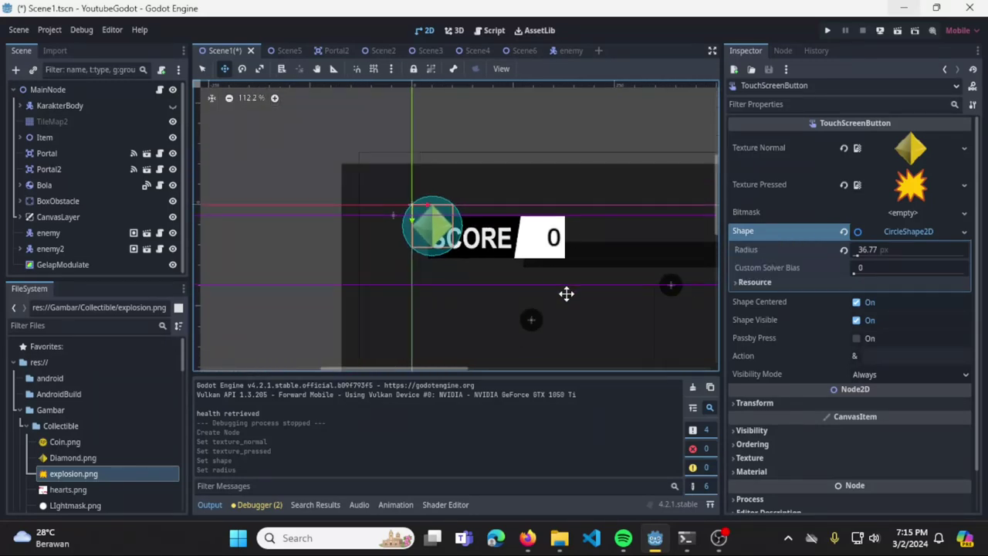
scroll(568, 294, down, 5)
scroll(575, 254, down, 5)
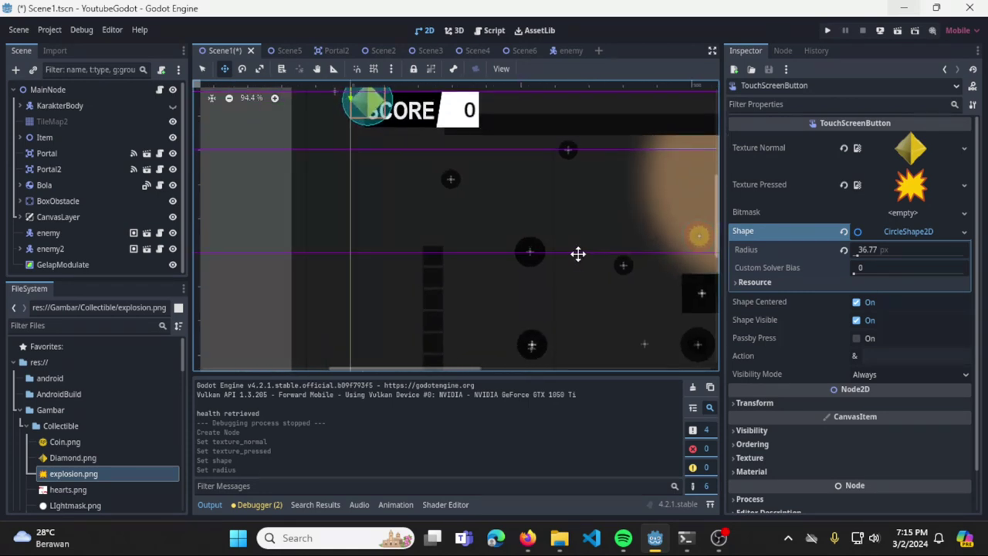
Move the touch button down to the bottom-left edge of the level
middle_drag(591, 260, 424, 193)
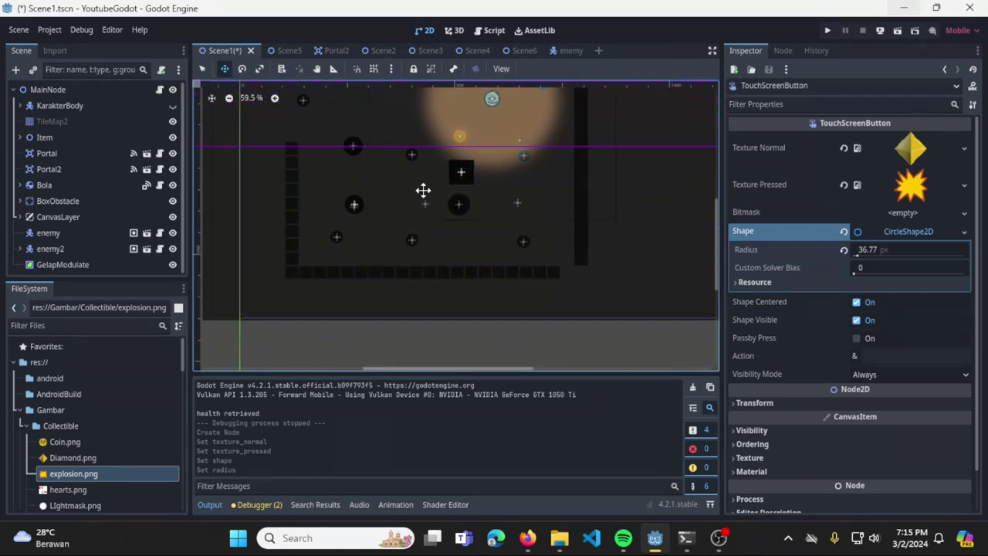
middle_drag(496, 227, 410, 255)
middle_drag(327, 107, 346, 144)
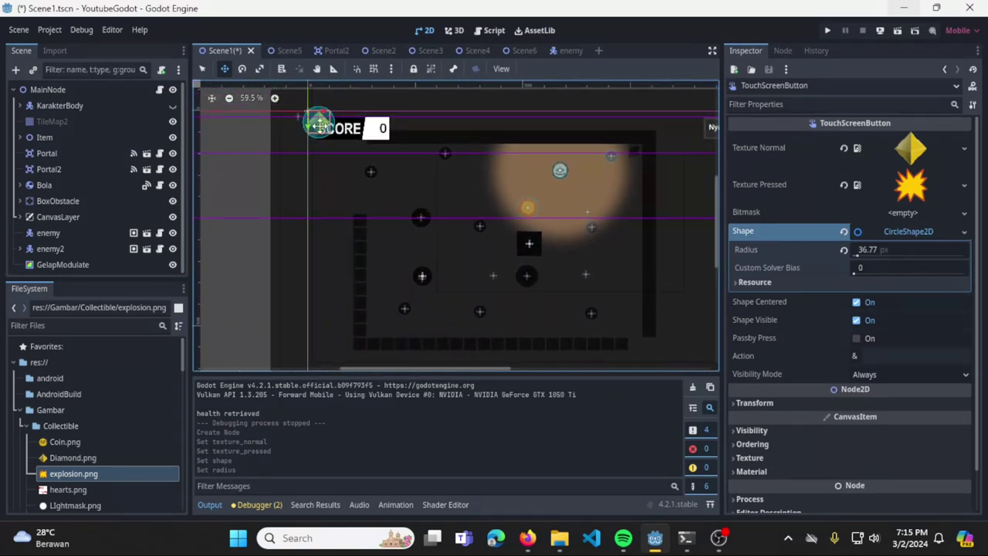
drag(320, 124, 392, 353)
middle_drag(392, 353, 443, 236)
drag(382, 267, 331, 263)
Set the button's Transform scale x to 2 and position it at 47, 488
click(780, 402)
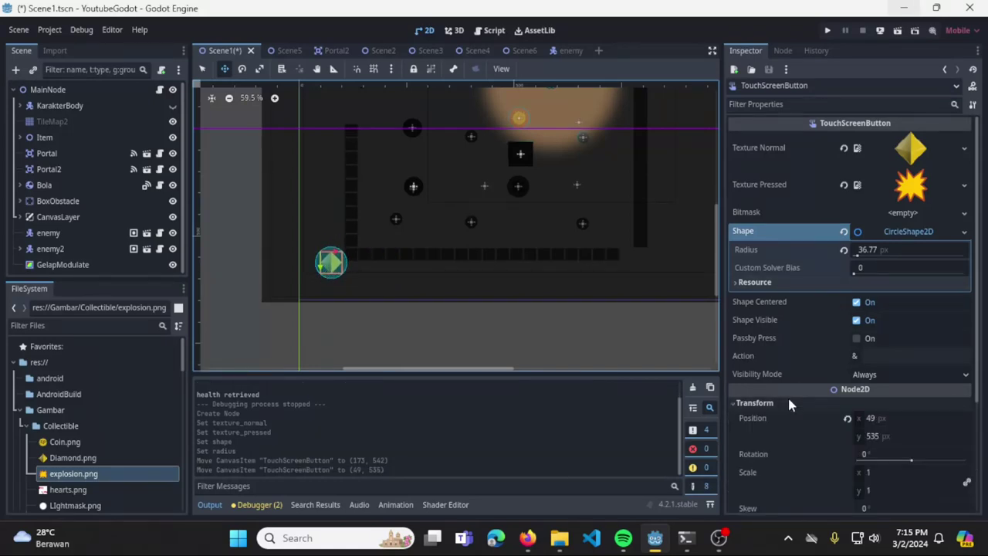
click(885, 475)
text(2)
key(Tab)
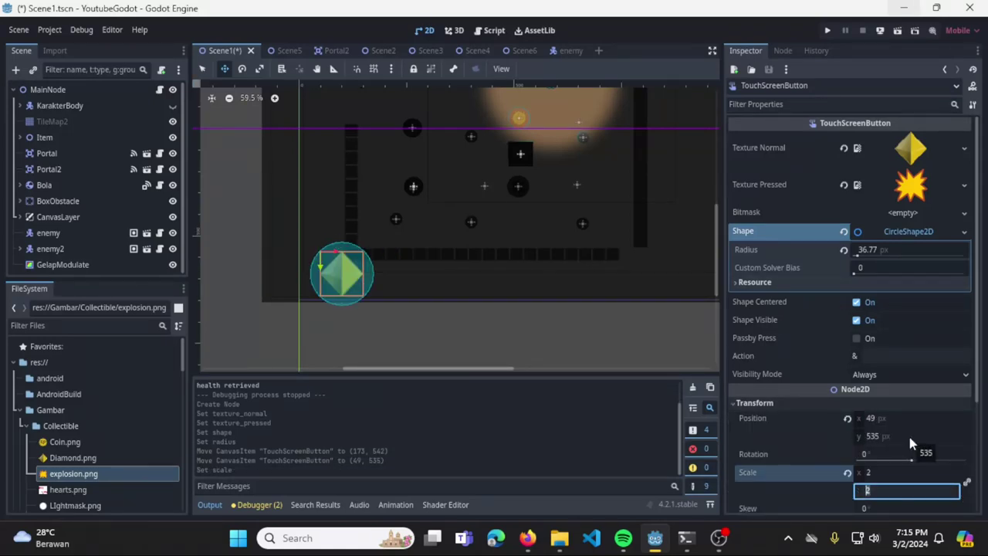
drag(334, 268, 332, 248)
middle_drag(590, 231, 532, 245)
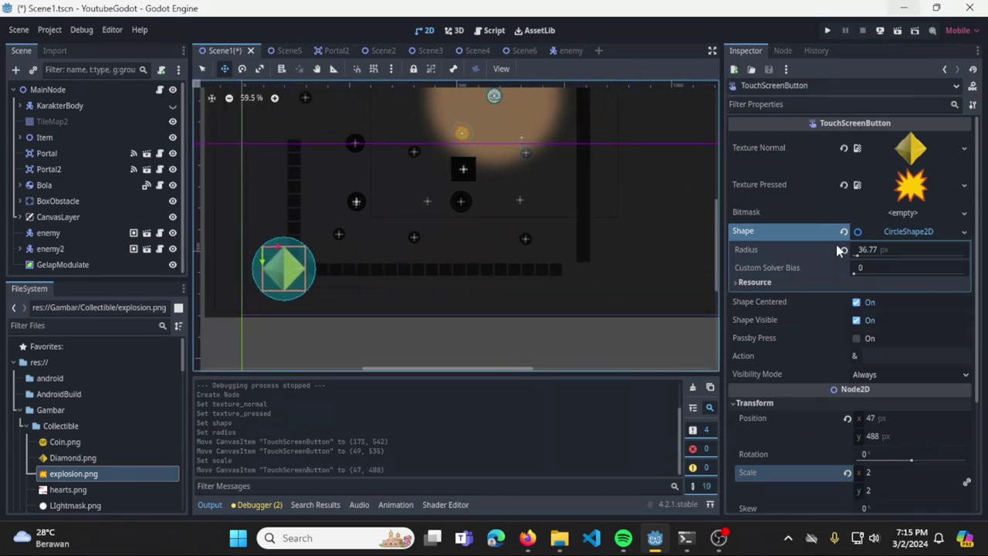
Toggle Shape Centered and Shape Visible off and back on, leaving both on, and save
click(900, 232)
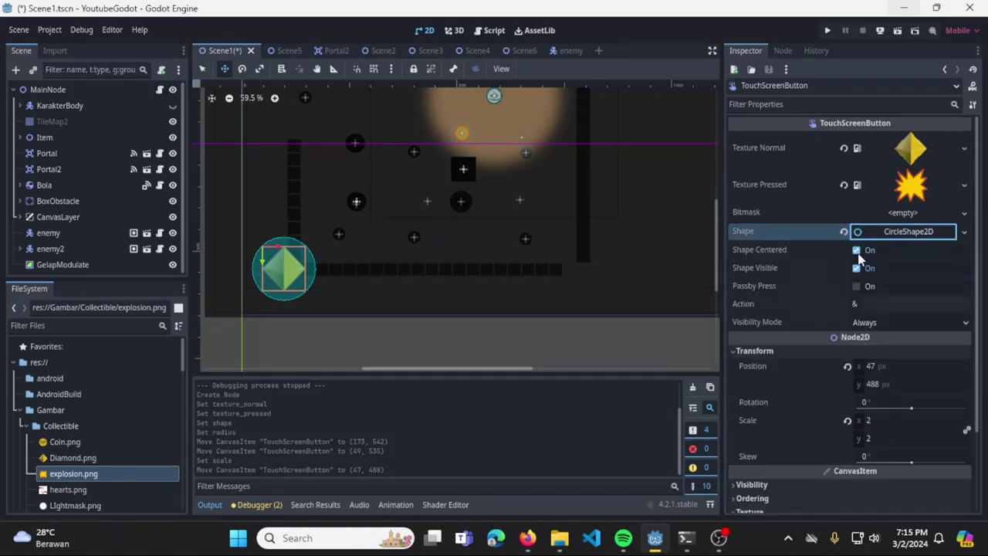
click(856, 250)
click(857, 251)
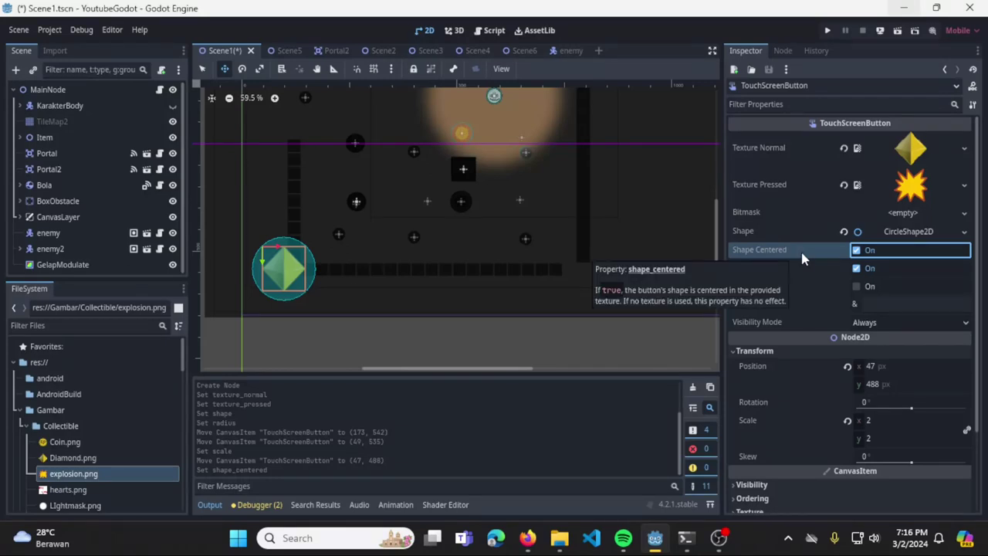
click(867, 271)
click(867, 271)
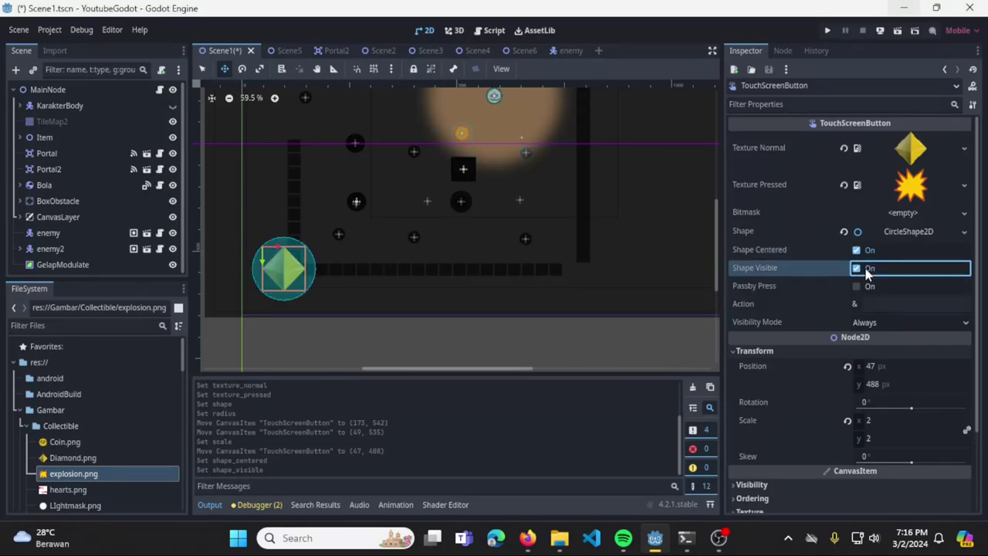
click(867, 271)
click(867, 271)
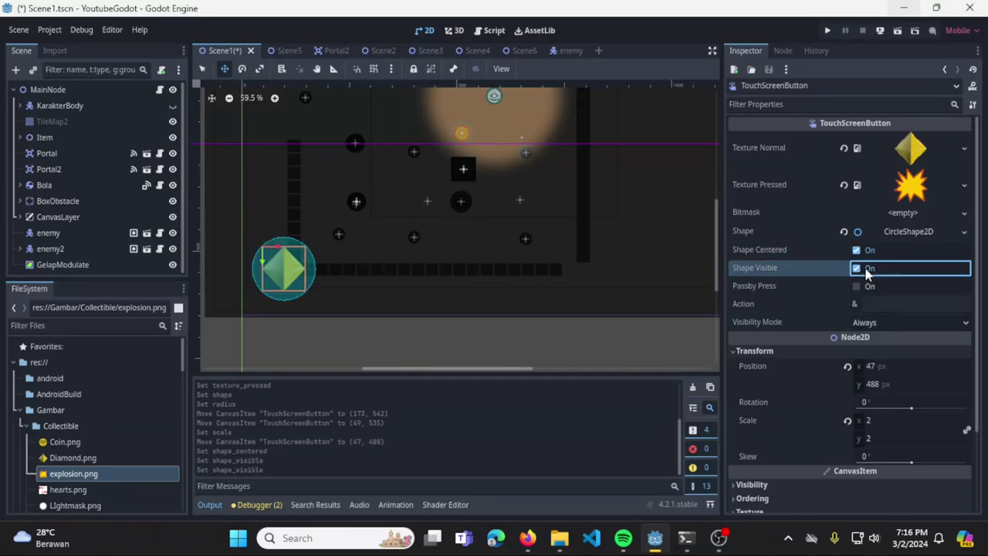
key(ctrl+s)
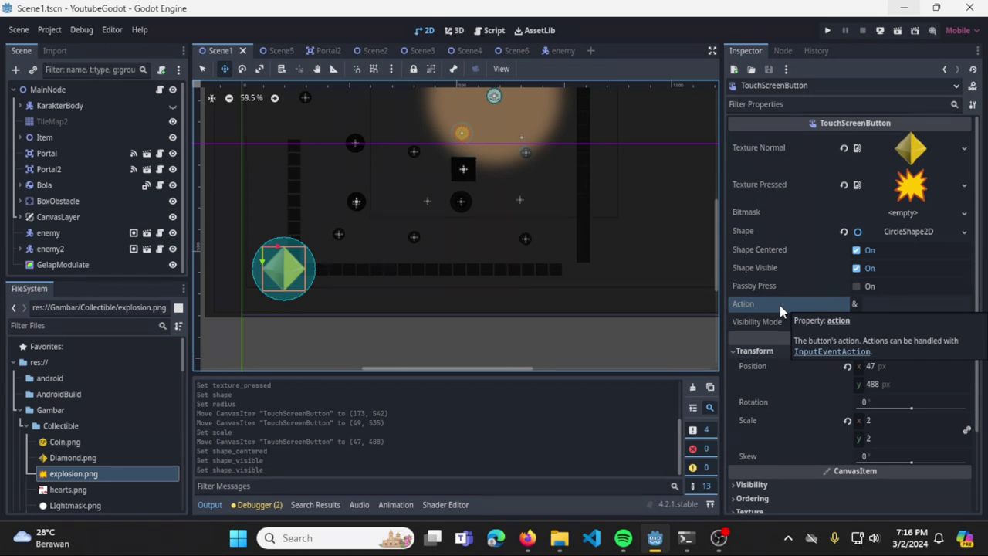
click(884, 304)
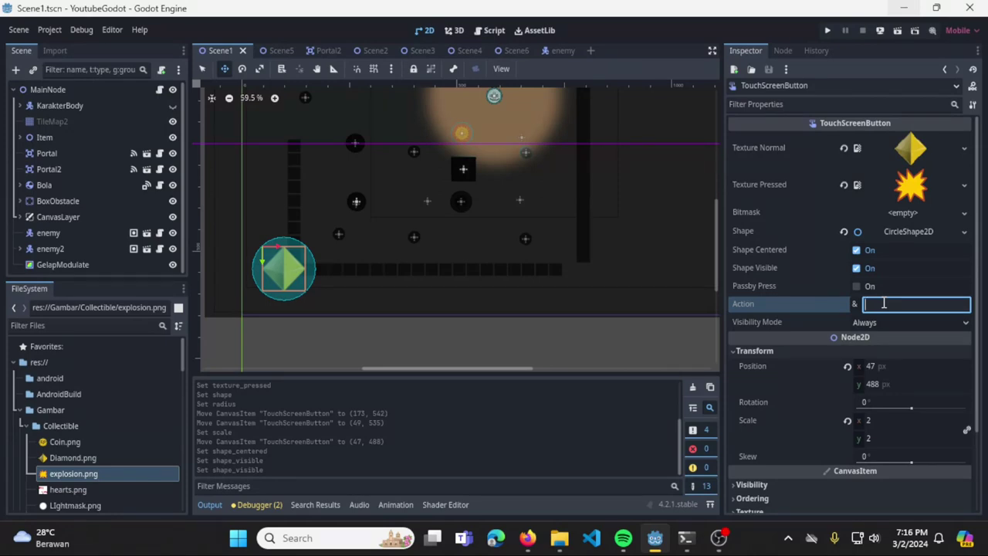
text(ui_)
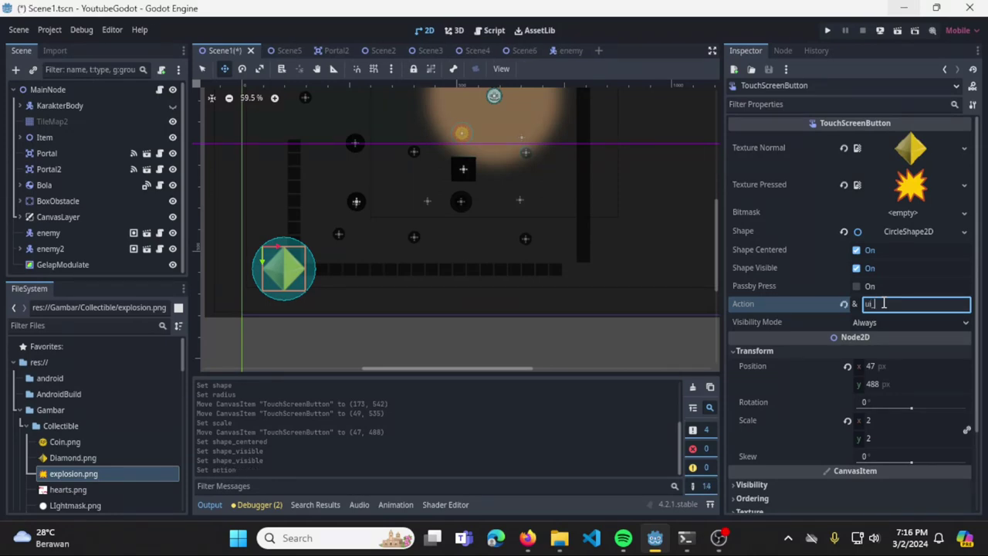
text(left)
key(ctrl+a)
key(BackSpace)
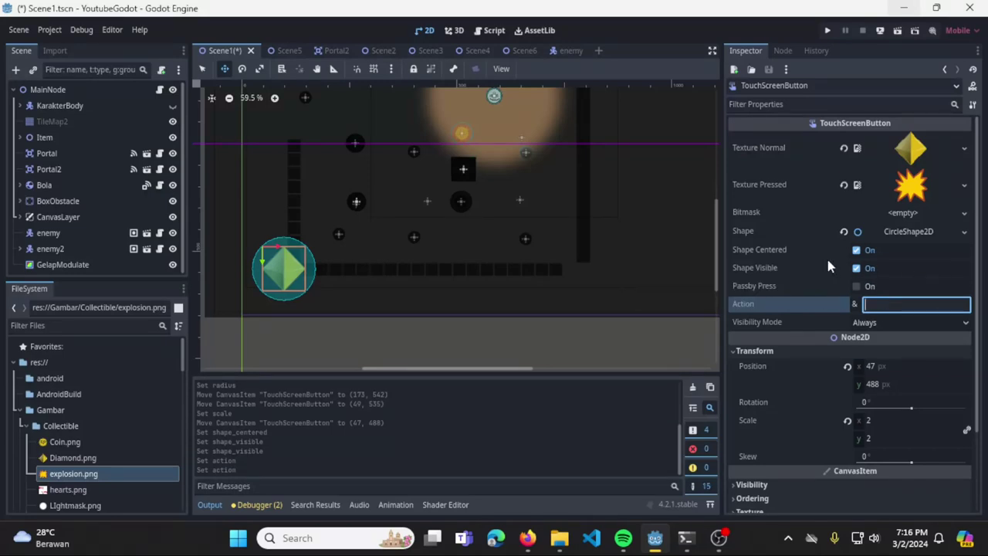
click(49, 33)
click(64, 41)
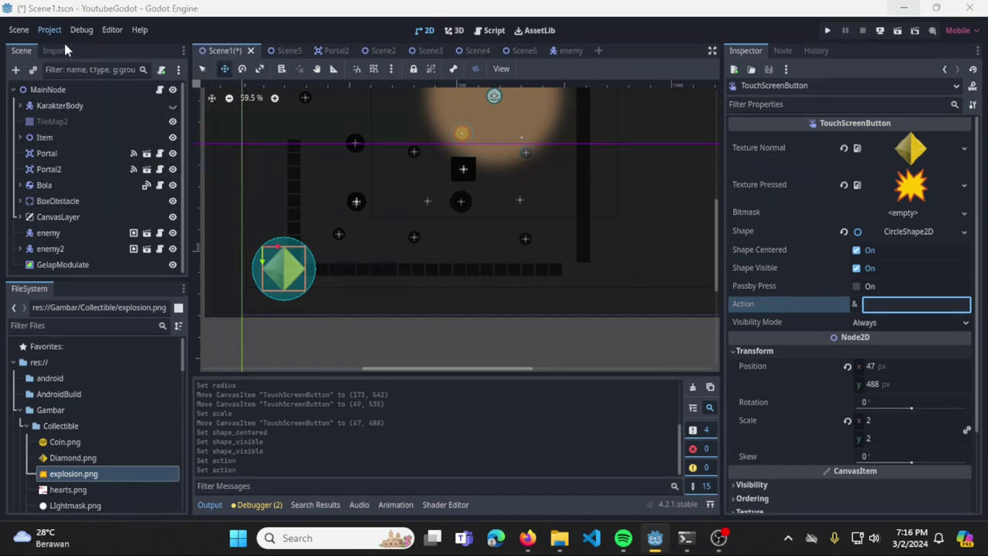
click(316, 101)
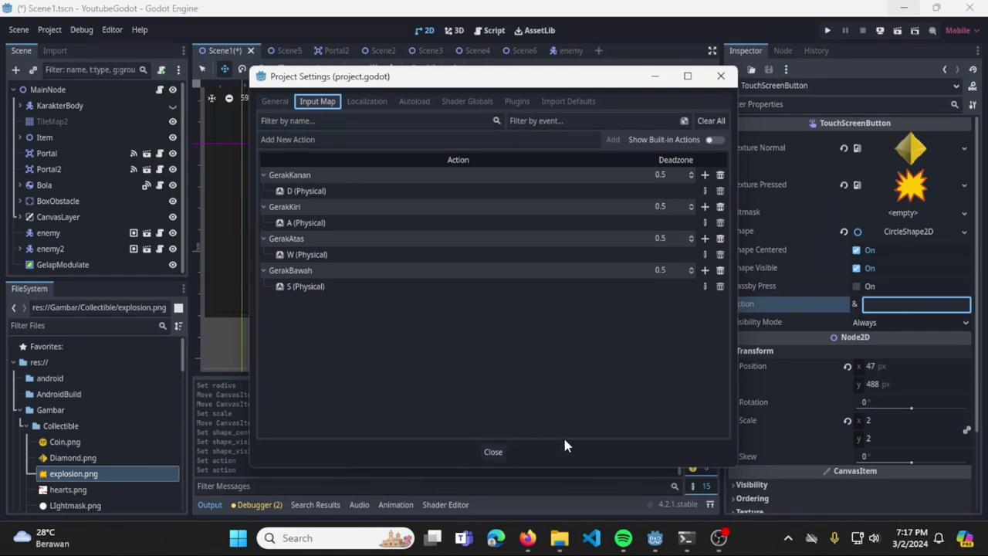
click(492, 452)
Set the touch button's Action to GerakKanan and save the scene
key(ctrl+s)
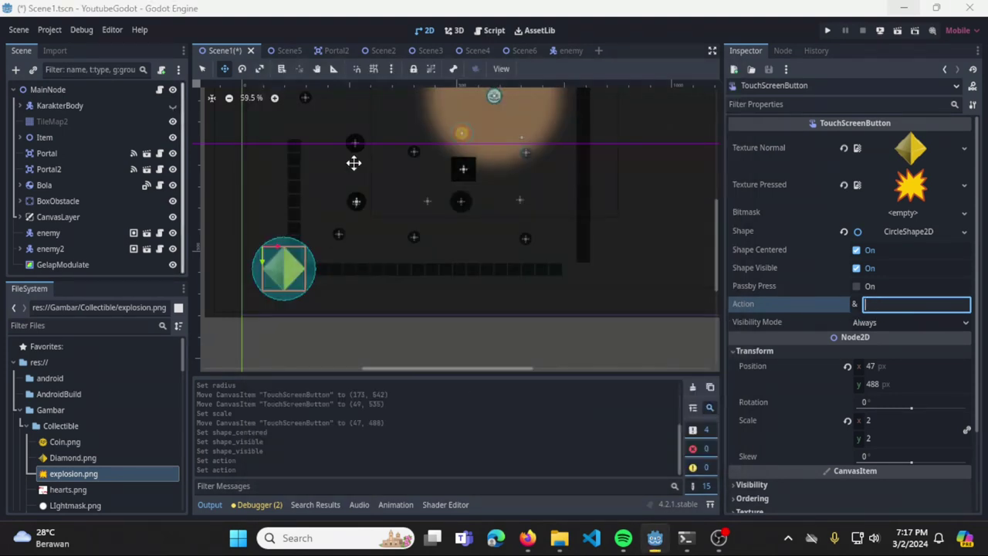
text(Gera)
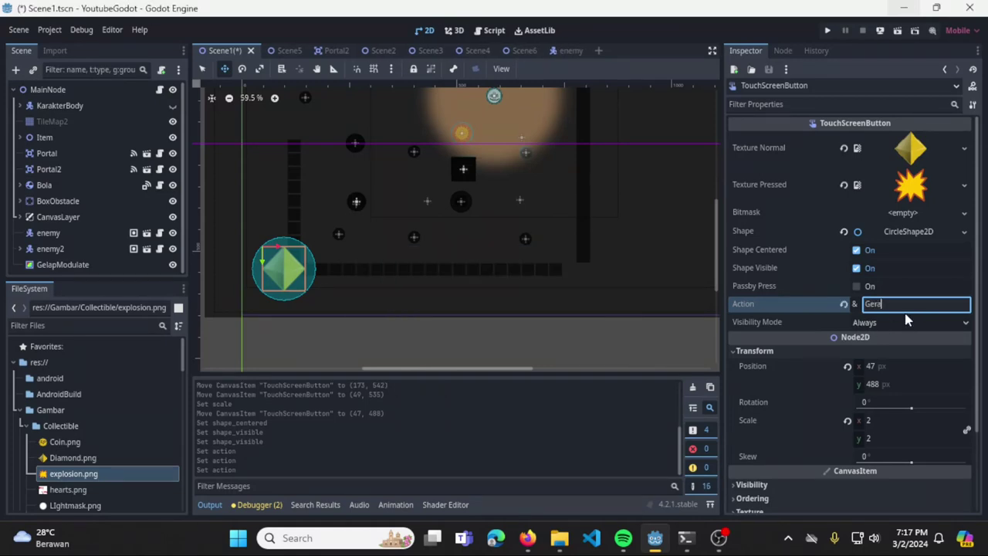
text(kKanan)
key(Return)
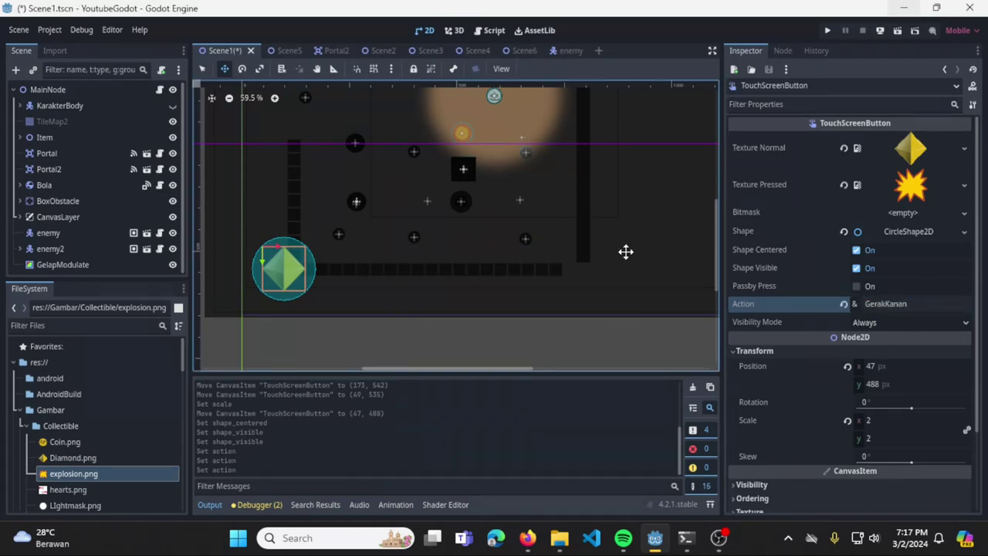
key(ctrl+s)
Duplicate the TouchScreenButton and place the copy to the right of the original
scroll(576, 254, down, 1)
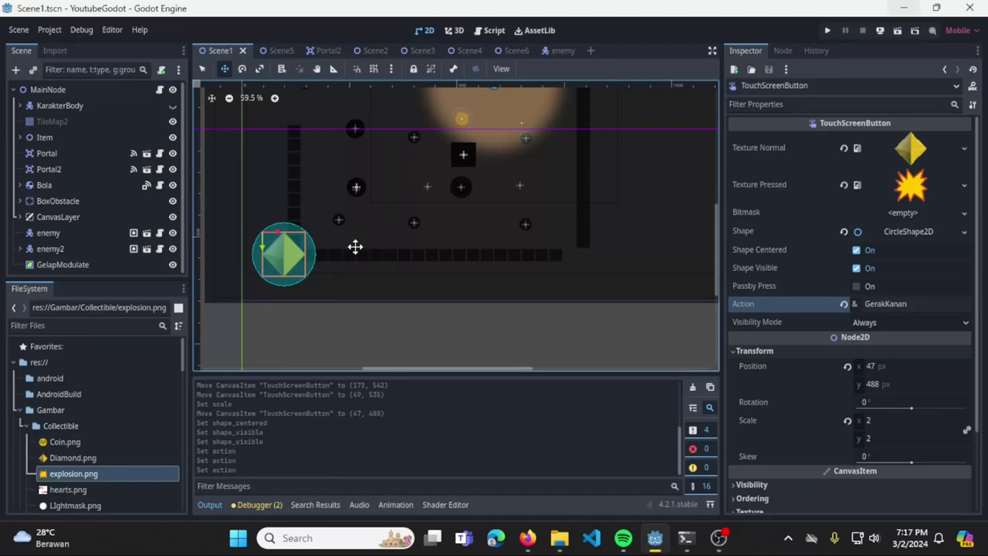
click(62, 217)
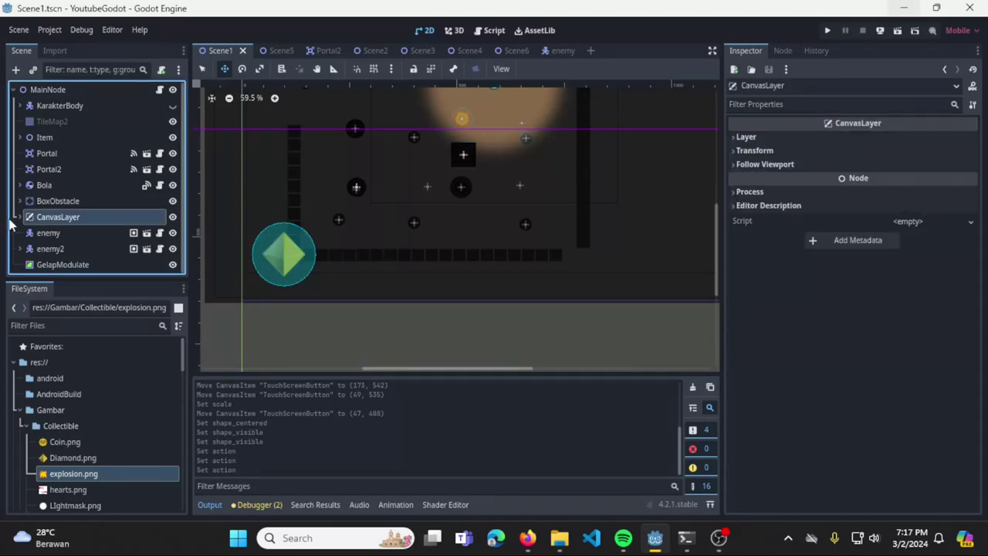
click(19, 217)
scroll(87, 257, down, 1)
scroll(87, 259, down, 2)
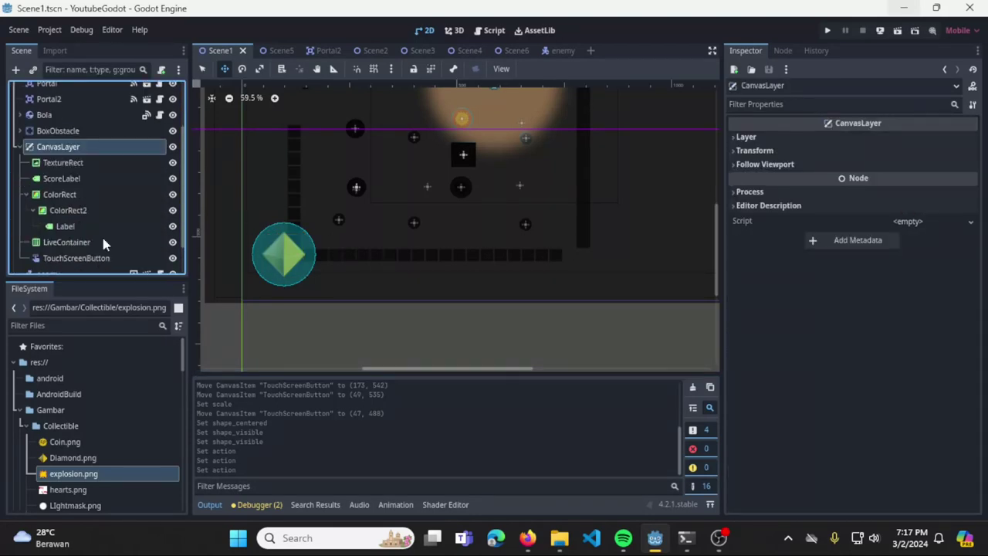
click(93, 258)
key(ctrl+d)
drag(316, 267, 394, 266)
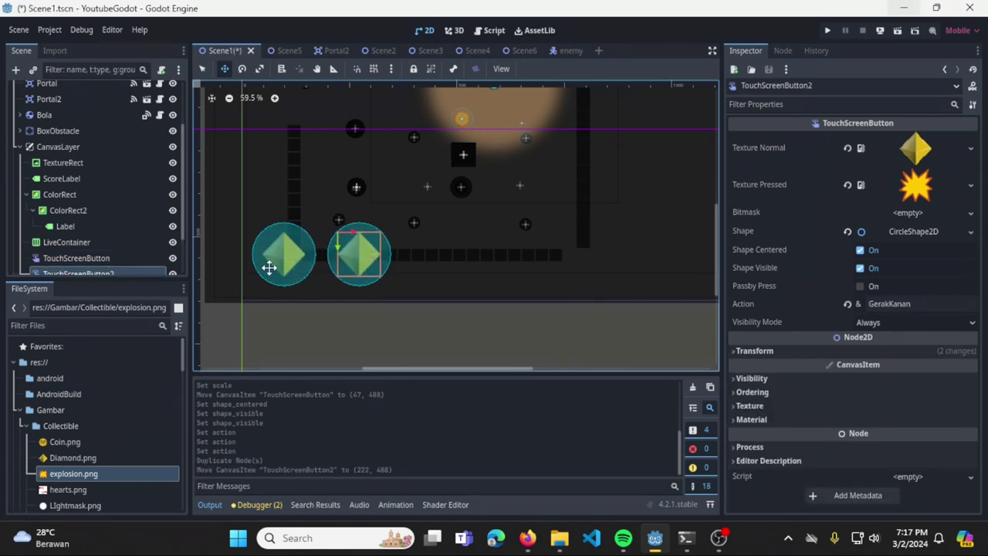
Change the original button's Action to GerakKiri and save the scene
click(115, 259)
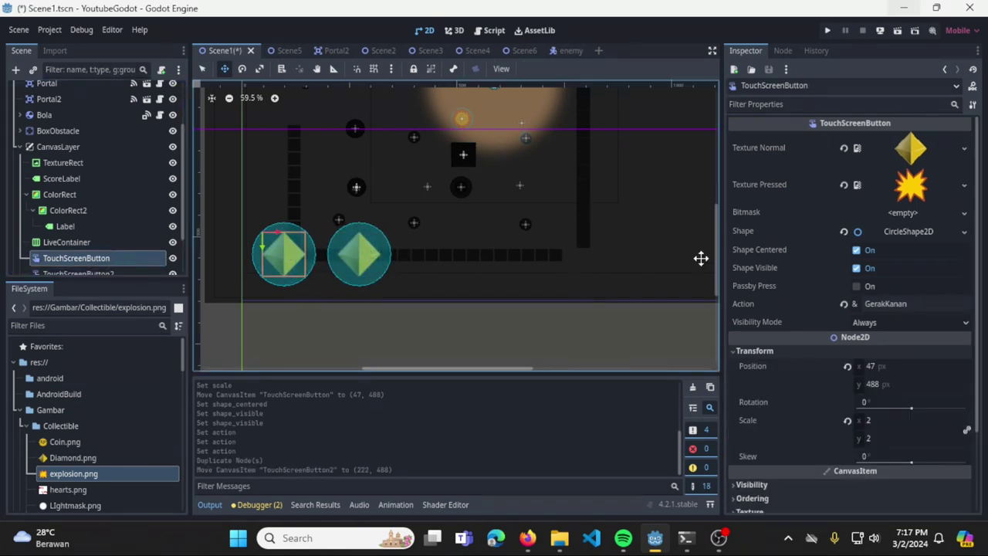
click(911, 303)
text(Ge)
key(ctrl+a)
text(GerakKiri)
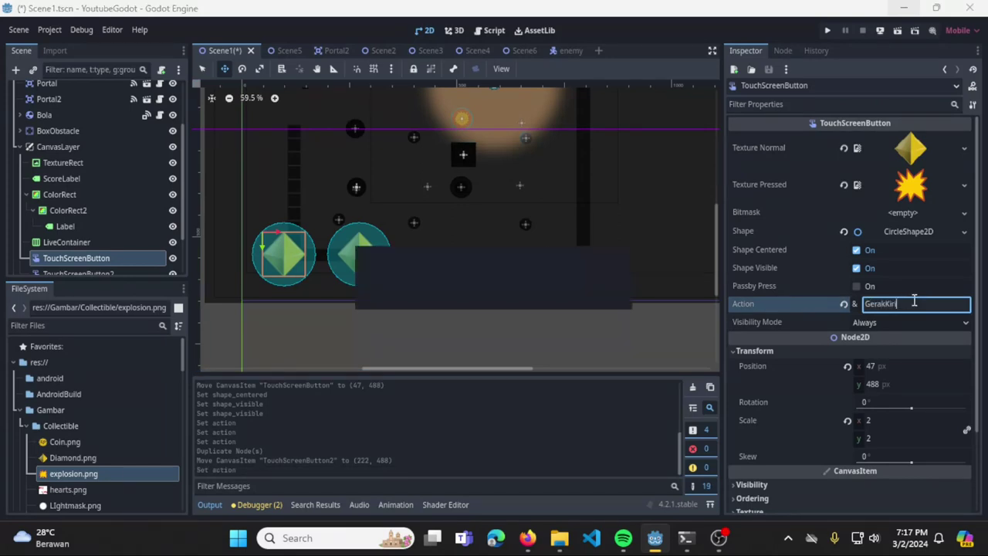
key(ctrl+s)
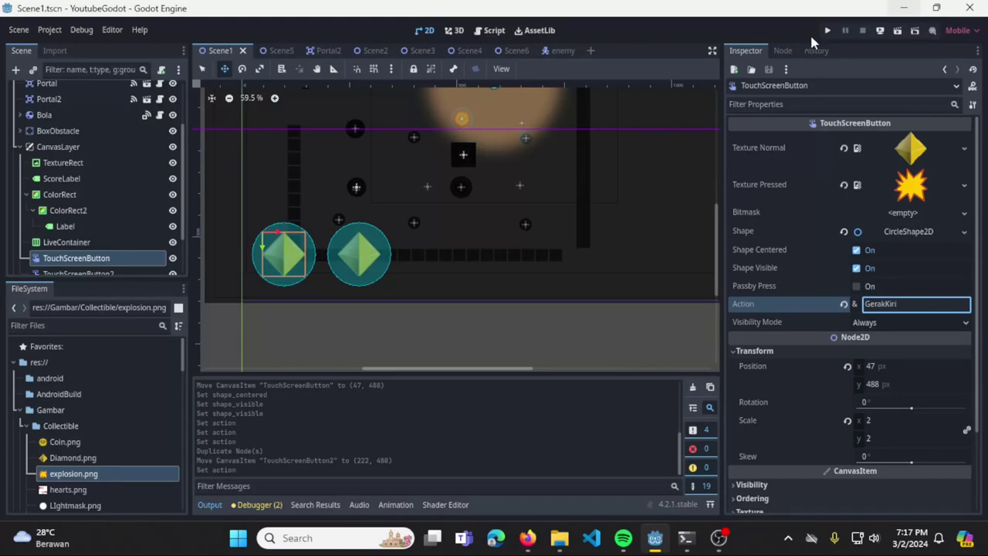
Run the game and press the left and right diamond buttons to move the player
click(827, 31)
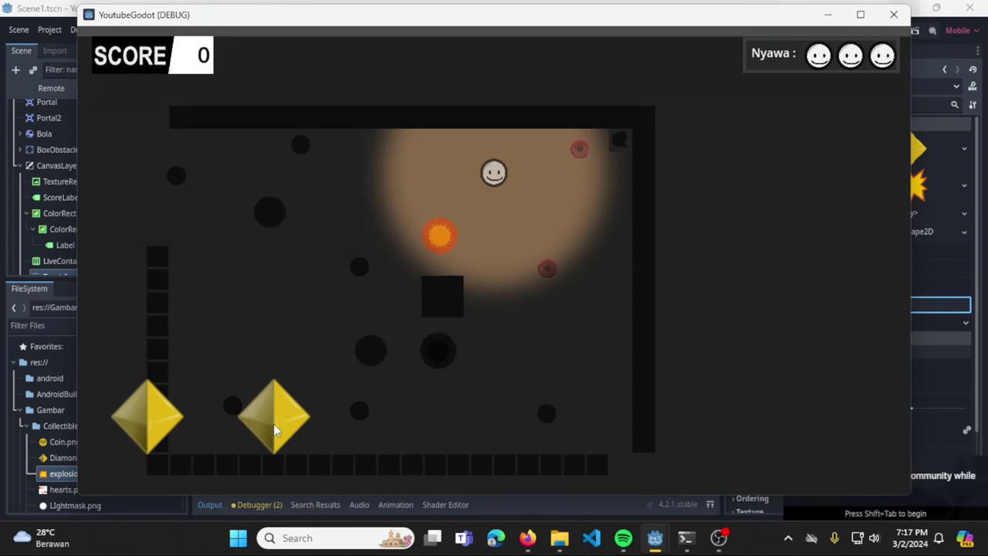
key(Right)
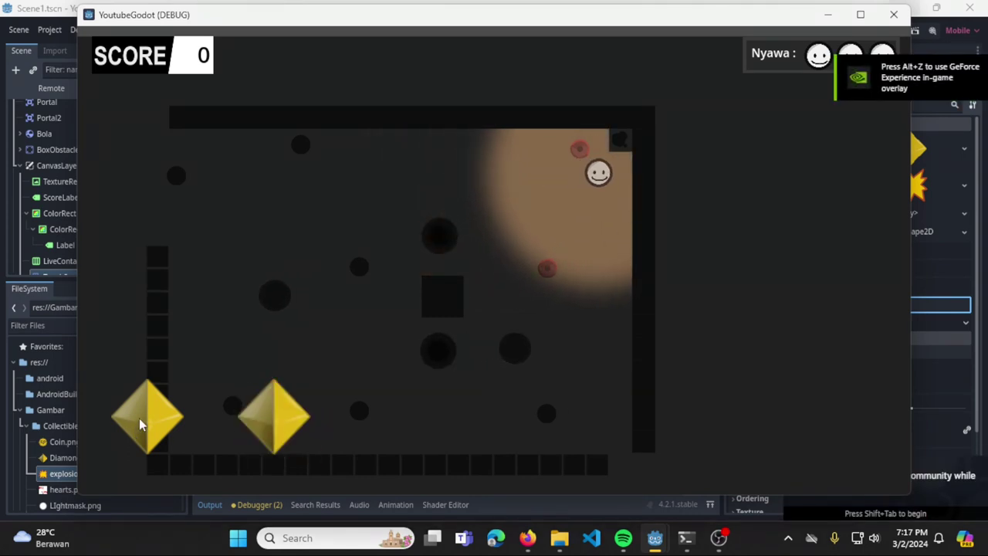
key(Left)
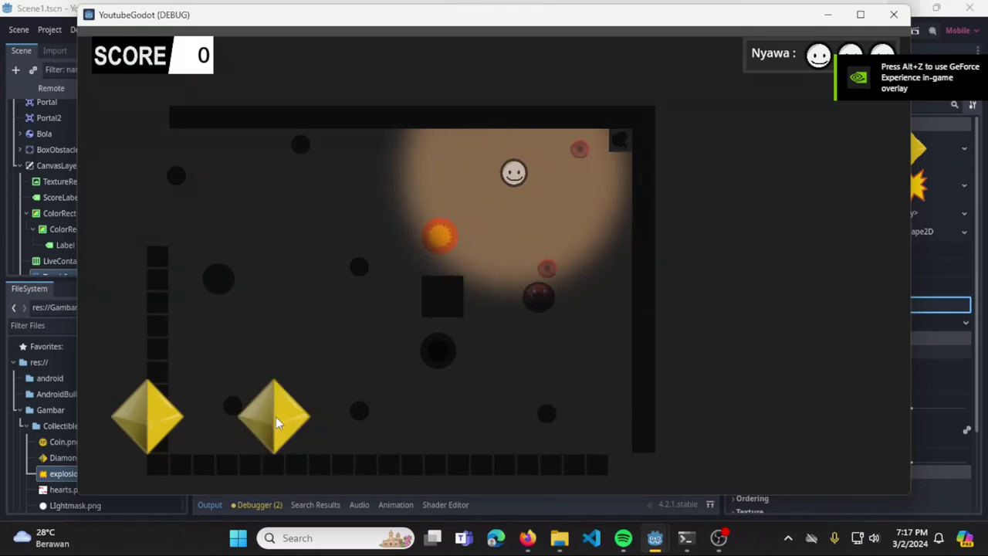
key(Right)
key(Left)
click(281, 421)
key(Right)
click(146, 419)
key(Left)
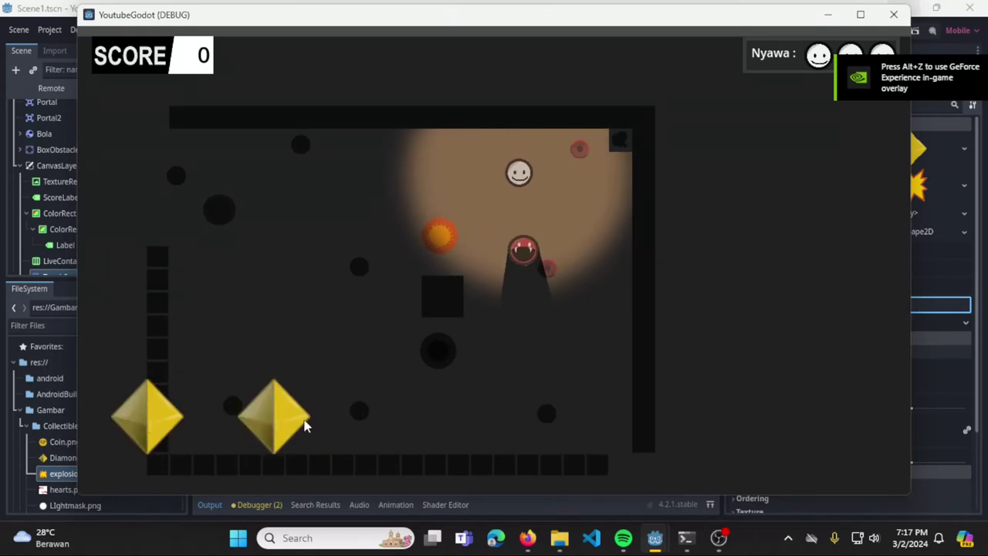
click(305, 424)
key(Right)
click(159, 418)
key(Left)
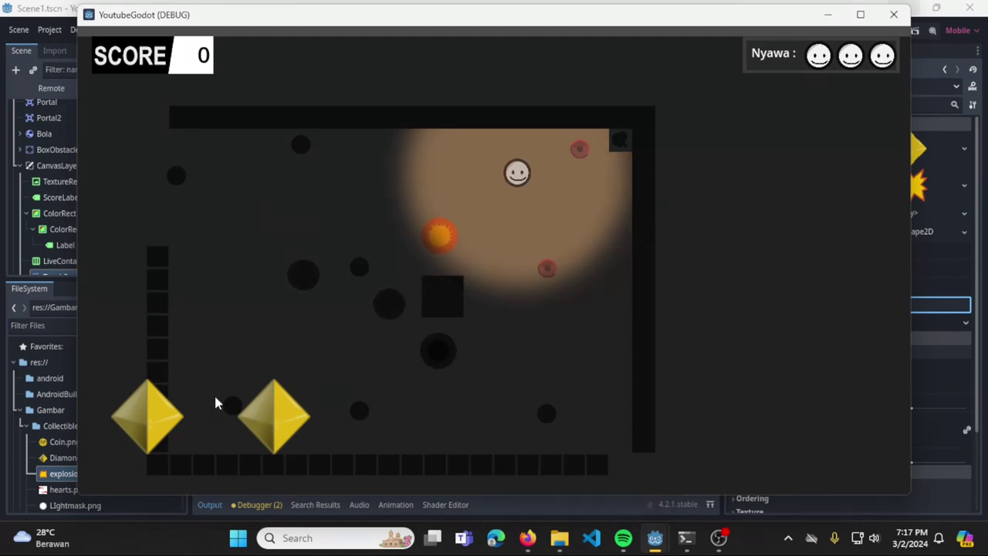
Keep testing both diamond buttons on the smiley player, then stop the game
key(Left)
click(298, 425)
key(Right)
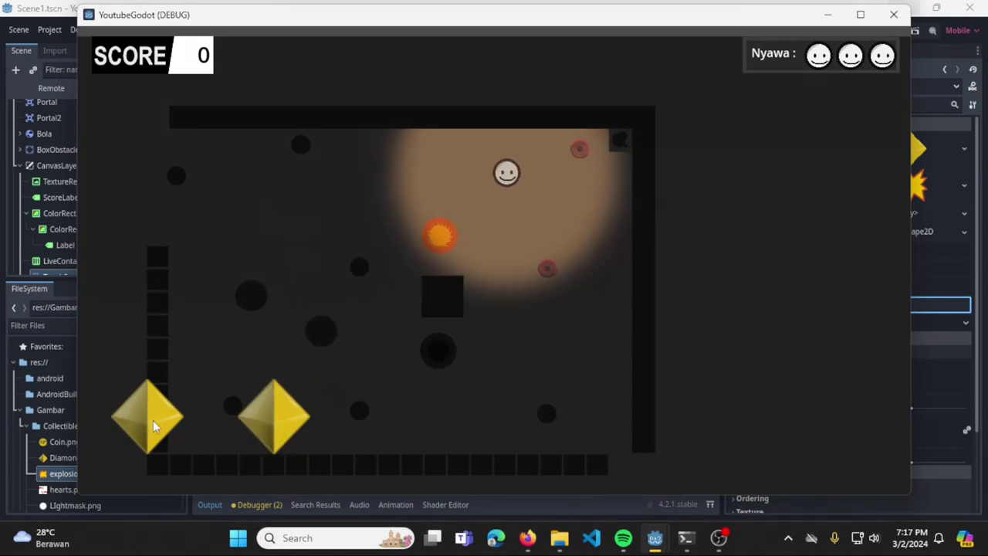
click(153, 420)
key(Left)
key(Right)
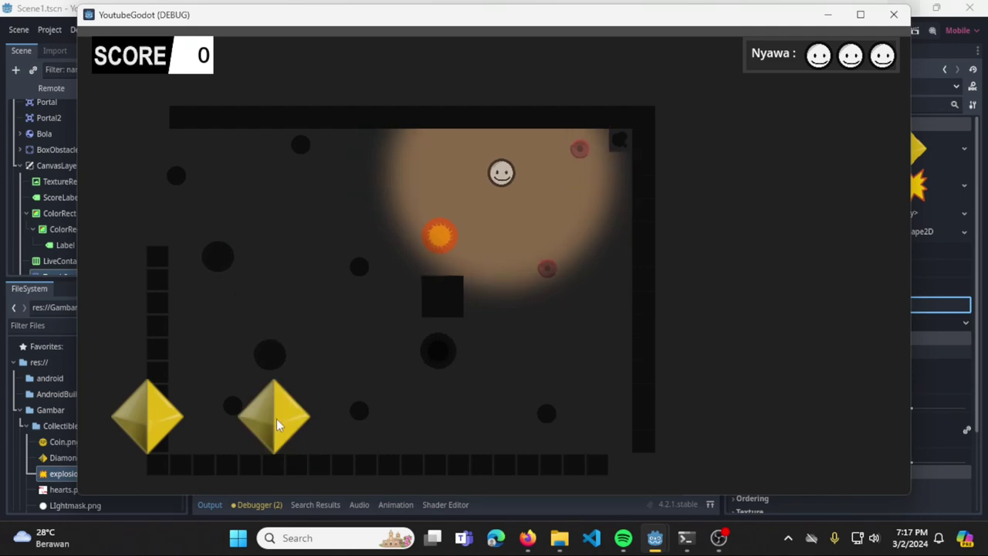
click(132, 420)
click(269, 420)
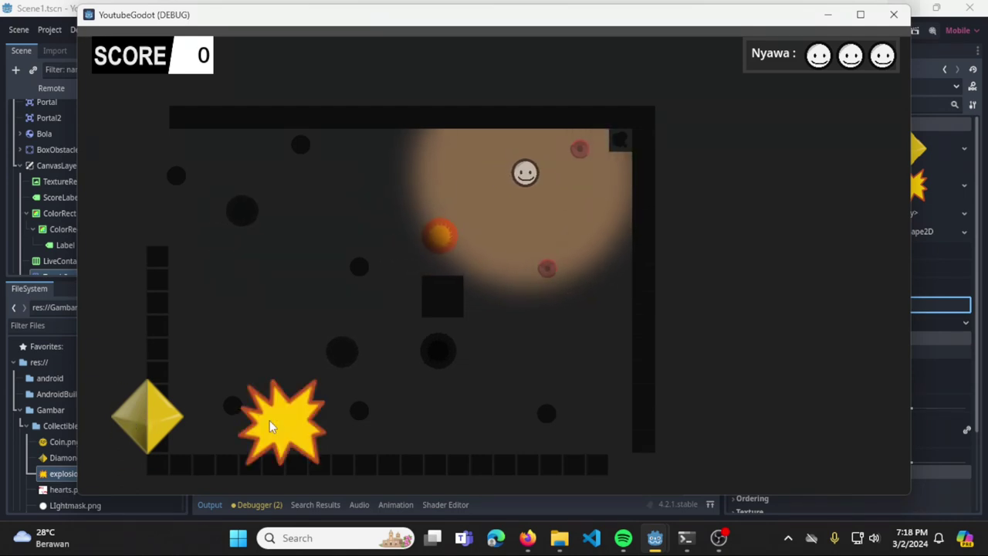
click(146, 417)
click(894, 14)
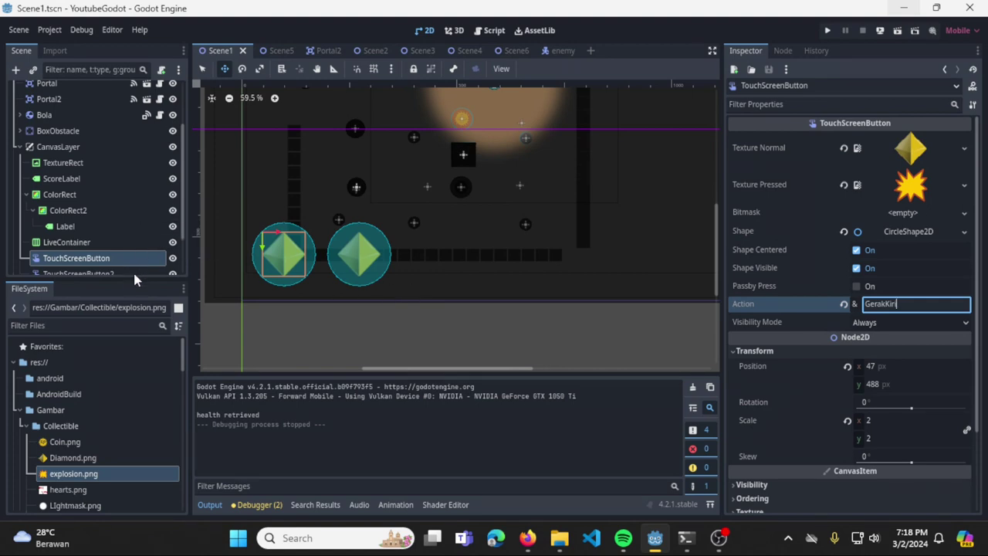
Delete TouchScreenButton and TouchScreenButton2 from CanvasLayer and save Scene1
scroll(131, 266, down, 2)
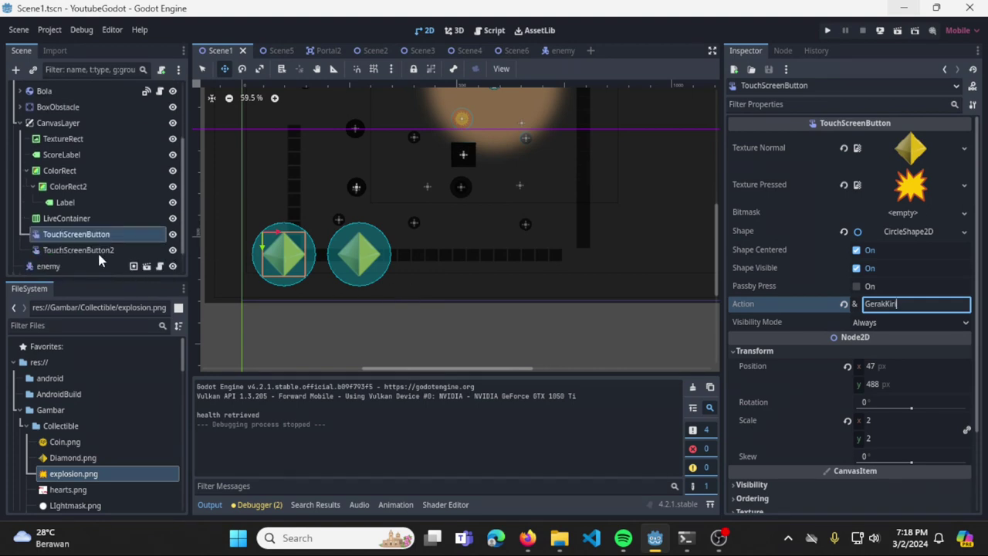
shift+click(98, 250)
key(Delete)
key(Return)
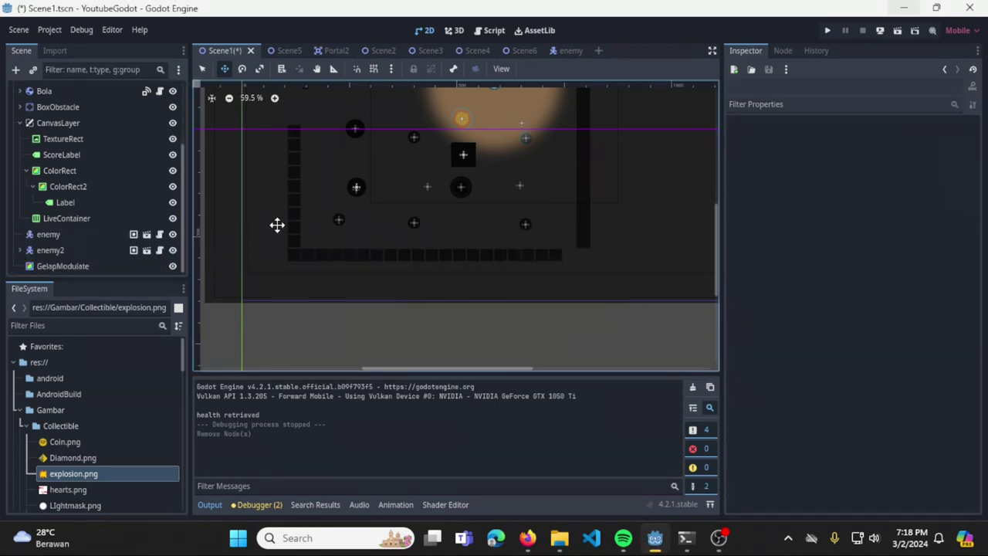
key(ctrl+s)
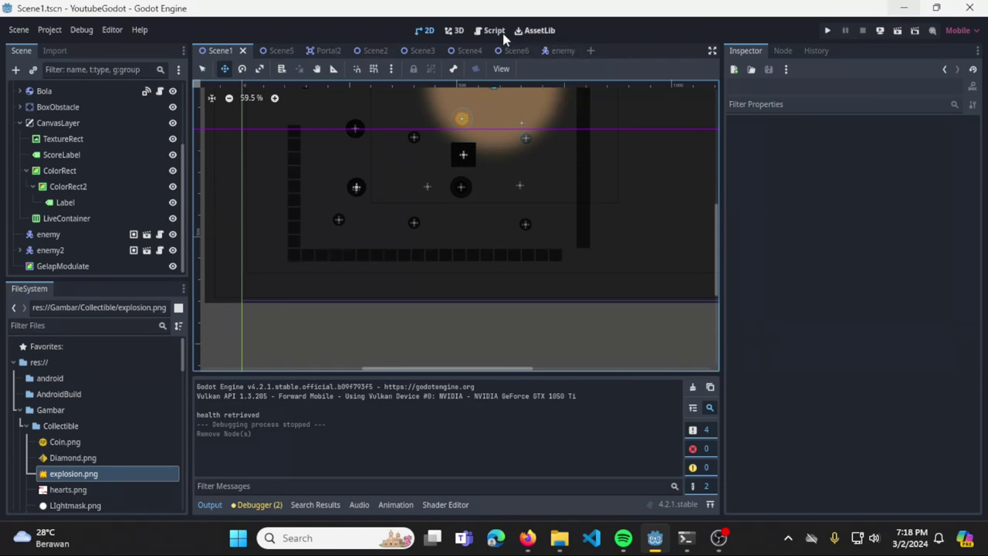
Open AssetLib and search for 'virtual joys' add-ons
click(535, 34)
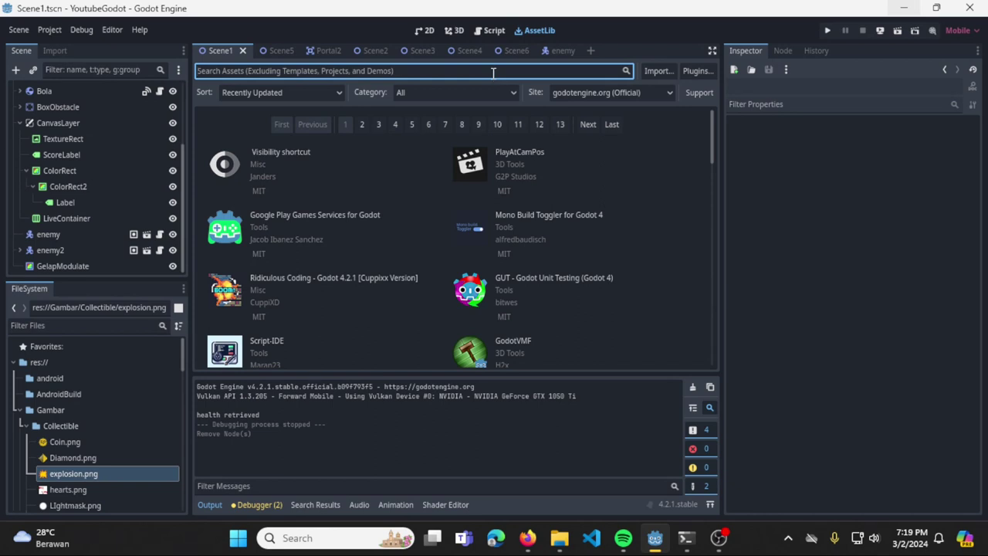
text(viruta)
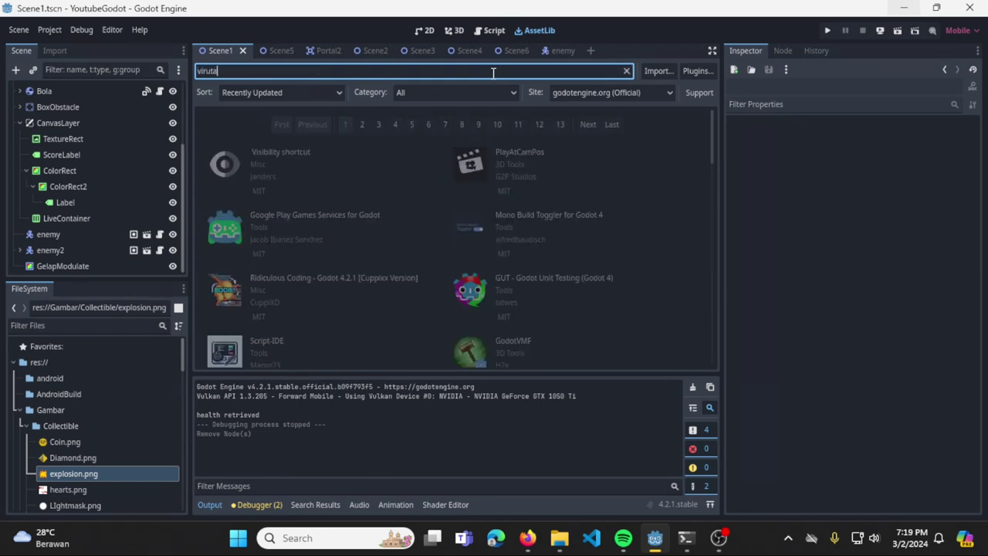
key(BackSpace)
key(BackSpace)
key(BackSpace)
key(BackSpace)
text(rtual joy)
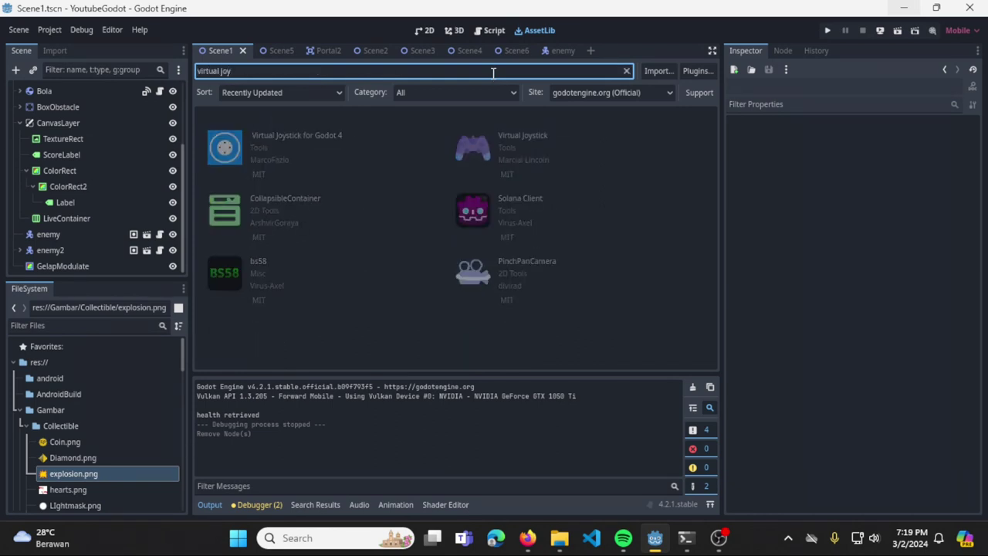
text(s)
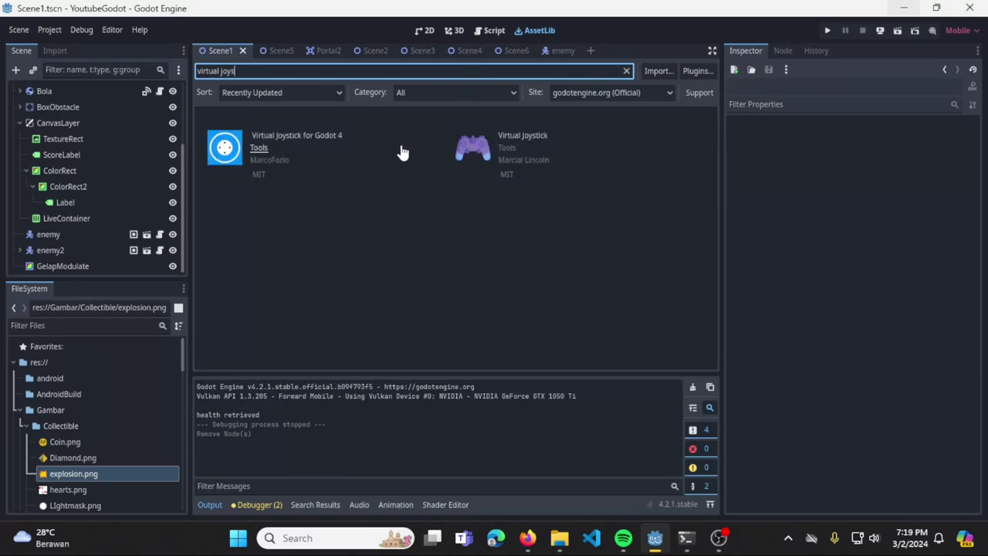
Download the Virtual Joystick for Godot 4 asset and install it into res://plugin
click(310, 136)
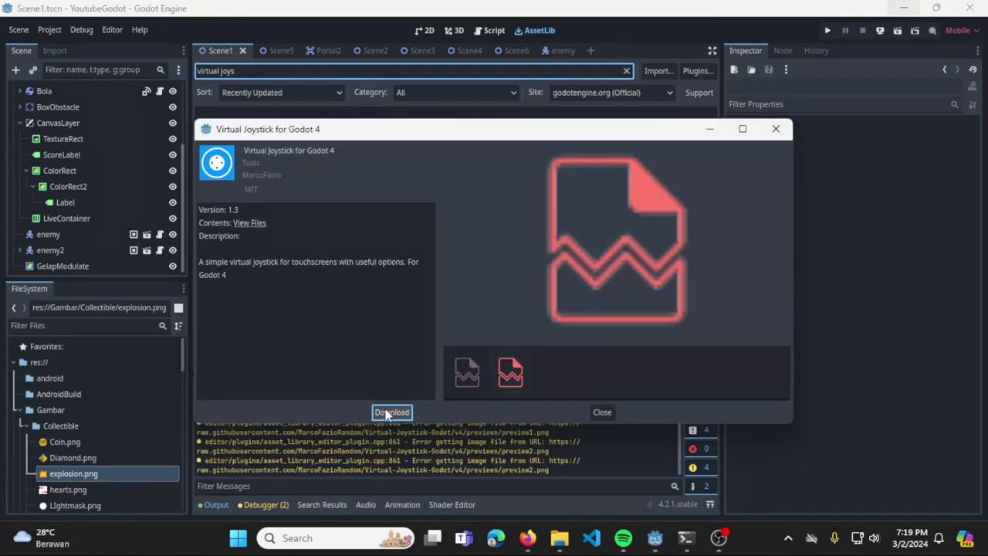
click(391, 412)
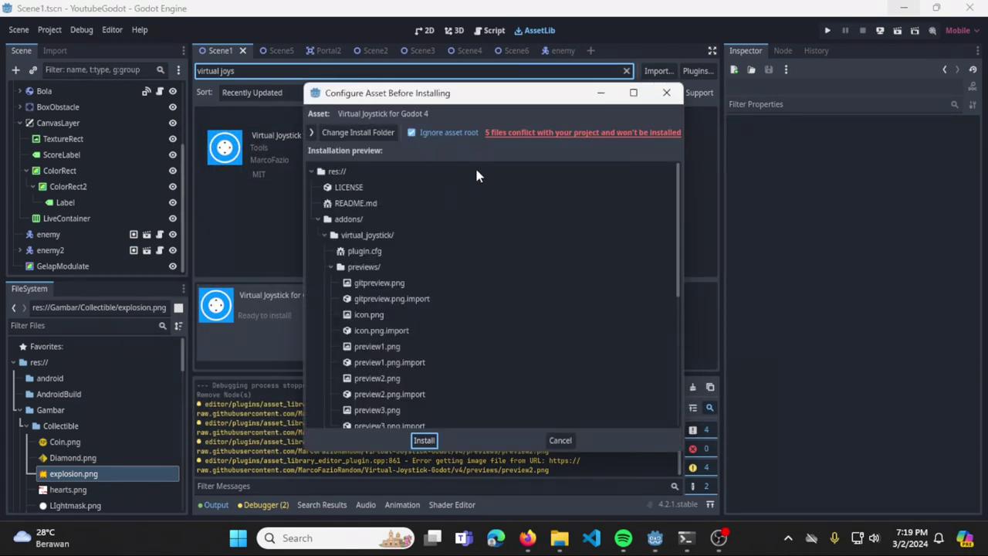
click(357, 133)
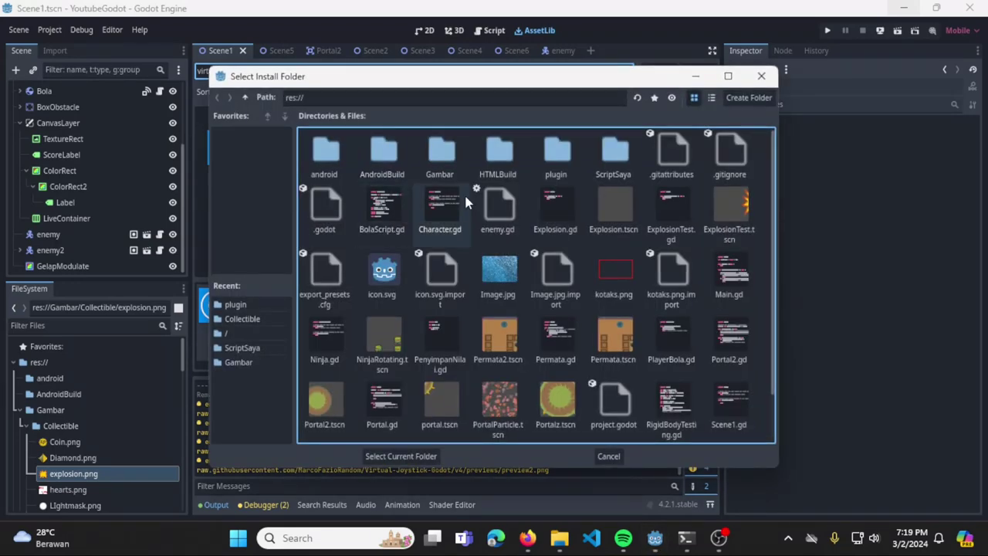
click(576, 158)
double_click(573, 160)
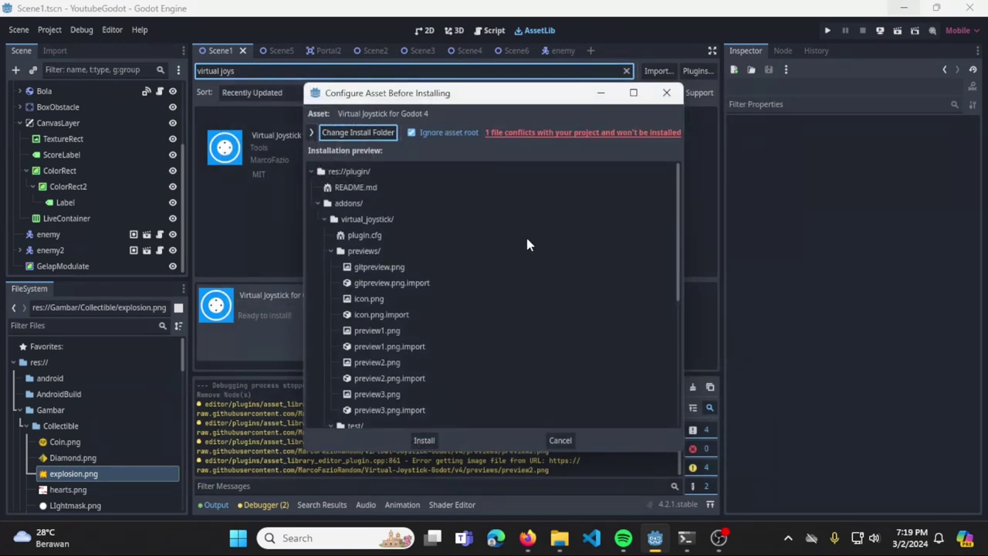
scroll(544, 278, down, 1)
scroll(559, 278, up, 1)
drag(678, 251, 636, 373)
click(421, 441)
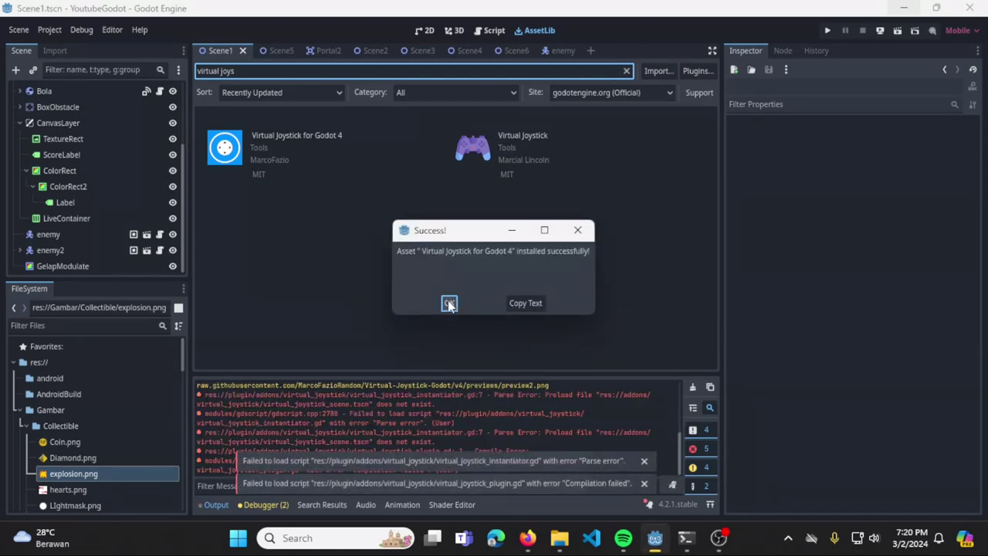
click(449, 304)
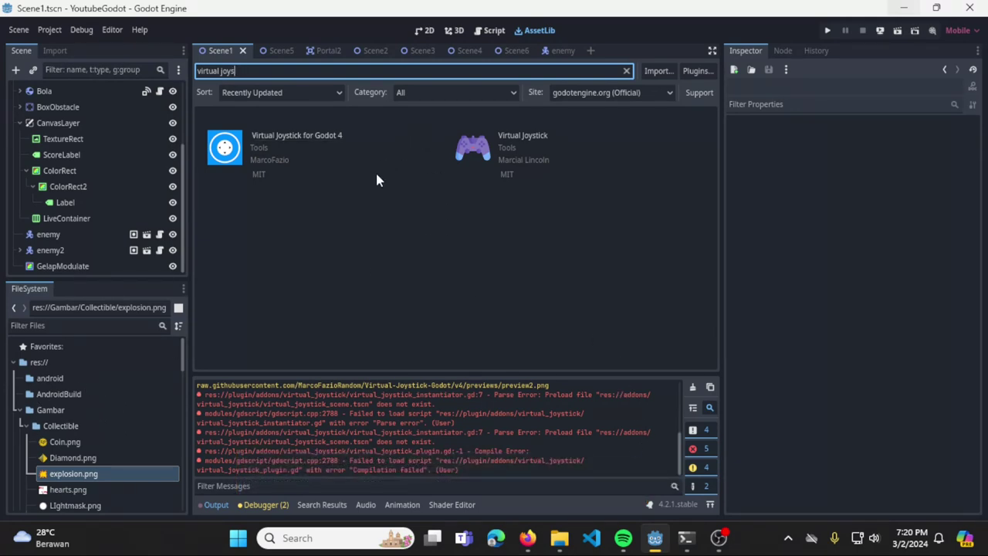
In FileSystem, collapse Collectible and Gambar and expand plugin, addons and virtual_joystick
click(26, 426)
click(20, 410)
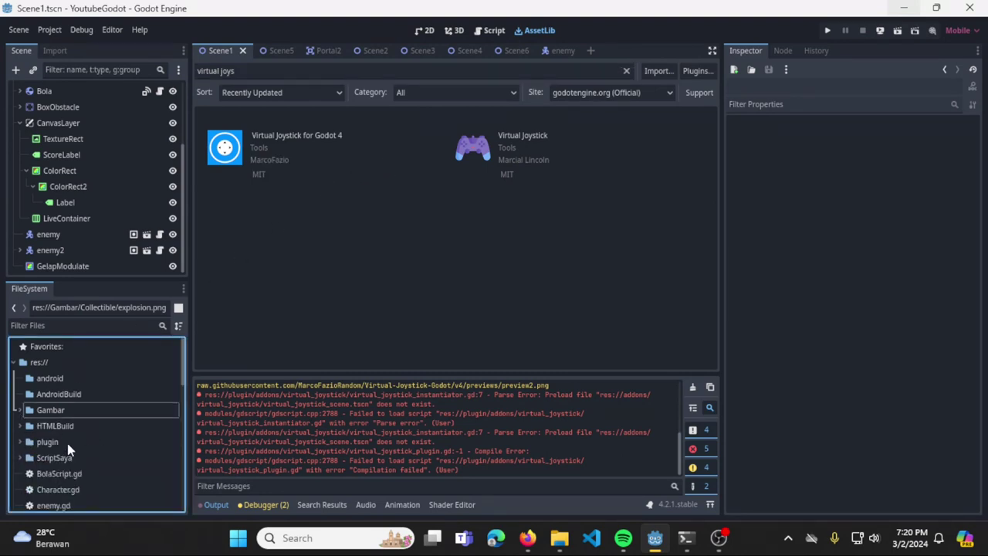
double_click(50, 442)
click(81, 457)
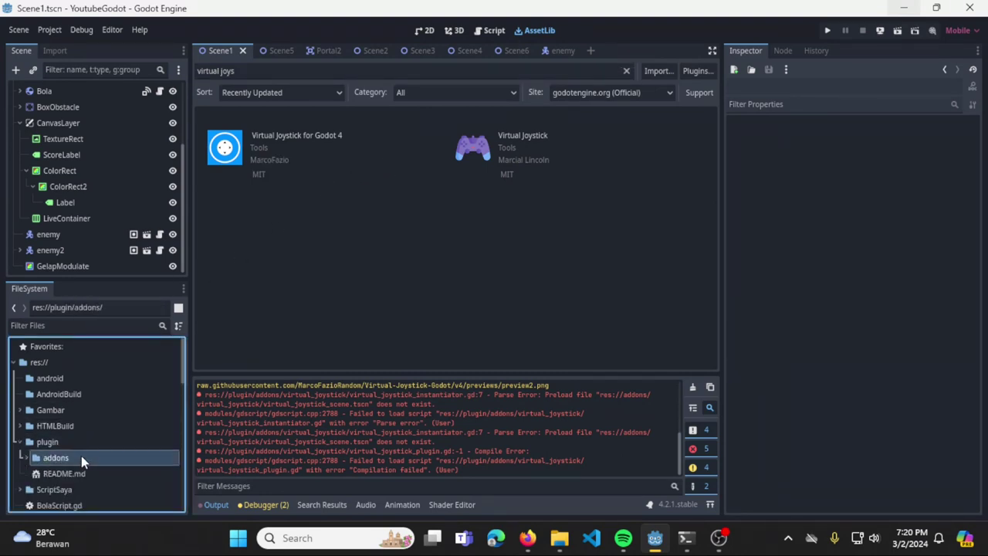
double_click(81, 457)
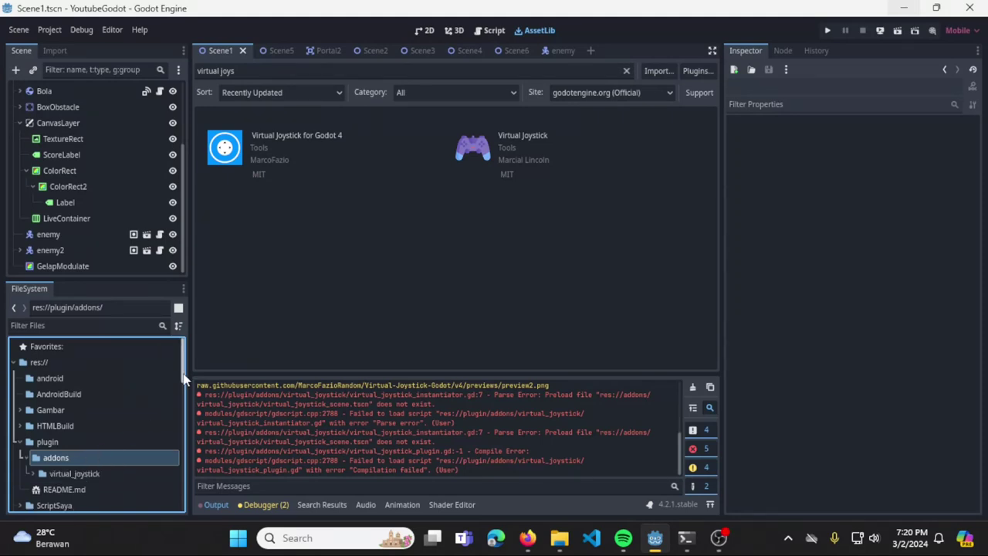
mouse_move(184, 377)
mouse_down()
mouse_move(187, 413)
mouse_move(184, 362)
mouse_up()
click(89, 384)
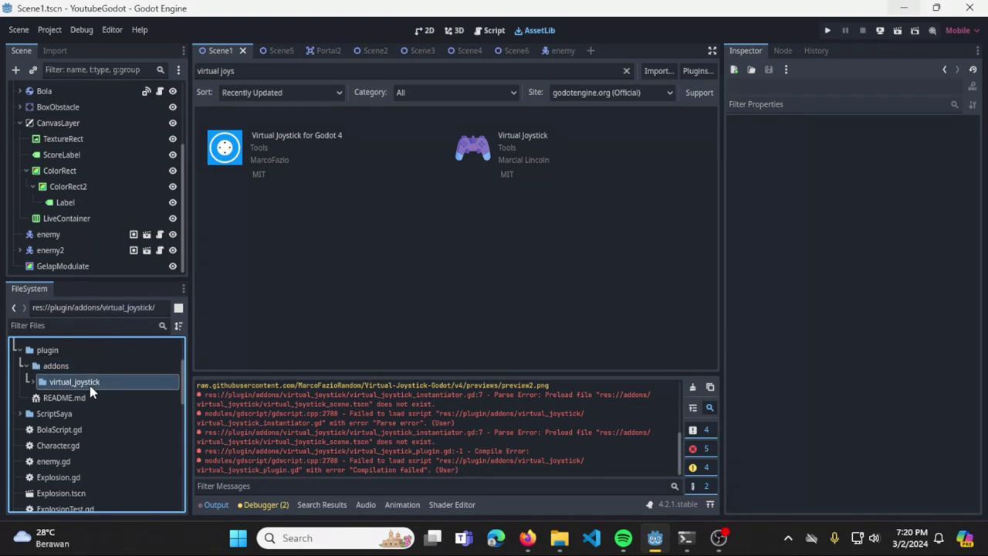
double_click(89, 383)
scroll(147, 396, down, 1)
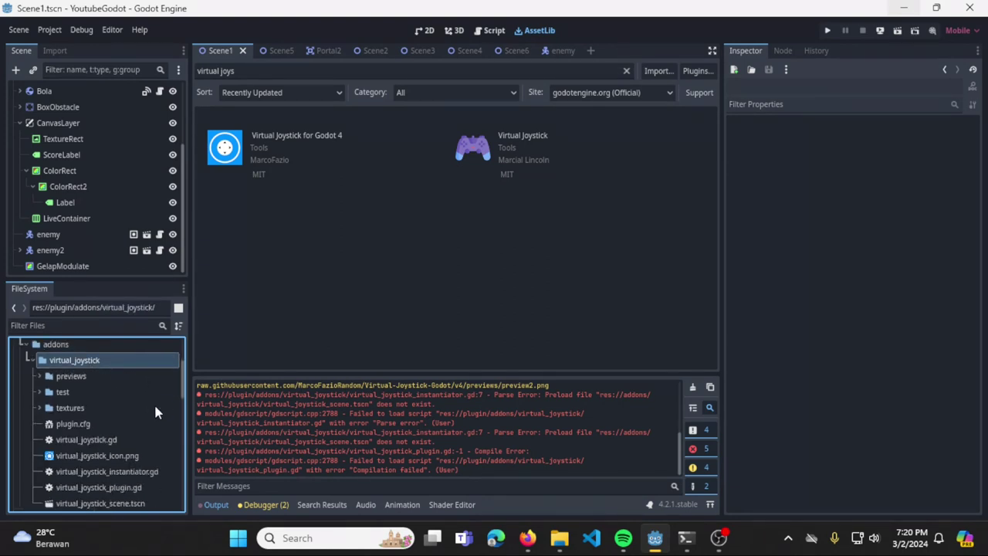
mouse_move(184, 386)
mouse_down()
mouse_move(184, 405)
mouse_move(184, 392)
mouse_up()
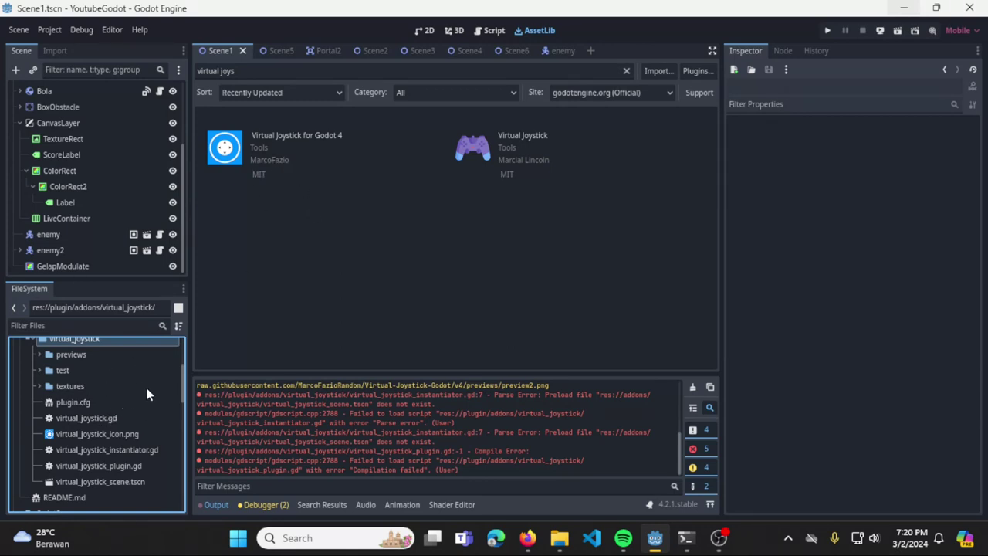
Try instancing virtual_joystick_scene.tscn under CanvasLayer in 2D, then dismiss the loading-error alert
click(425, 30)
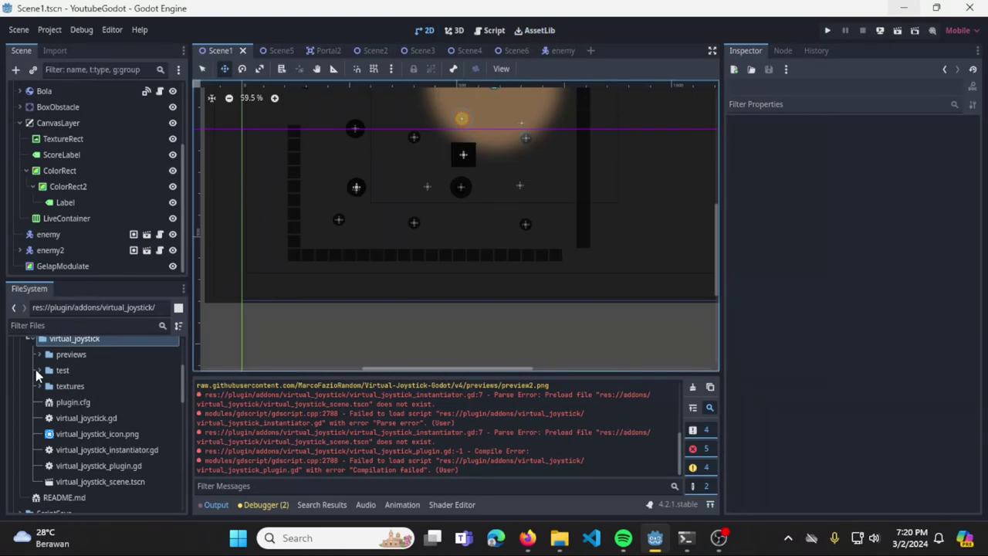
click(127, 485)
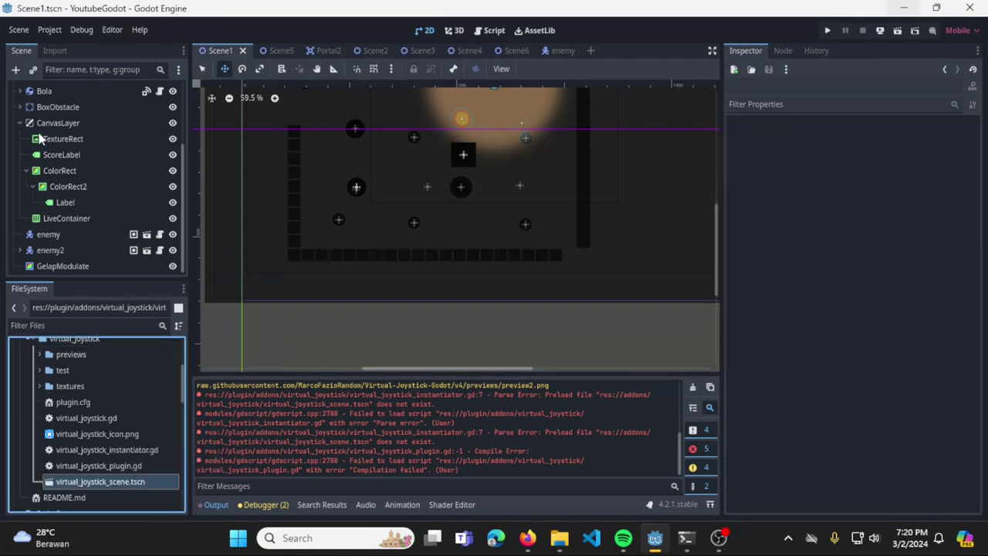
click(46, 125)
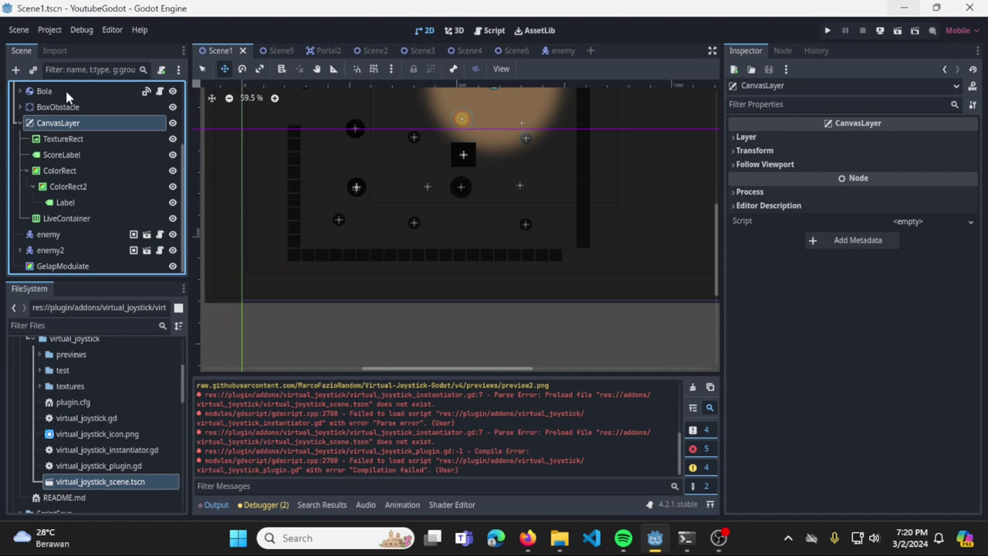
click(34, 70)
text(v)
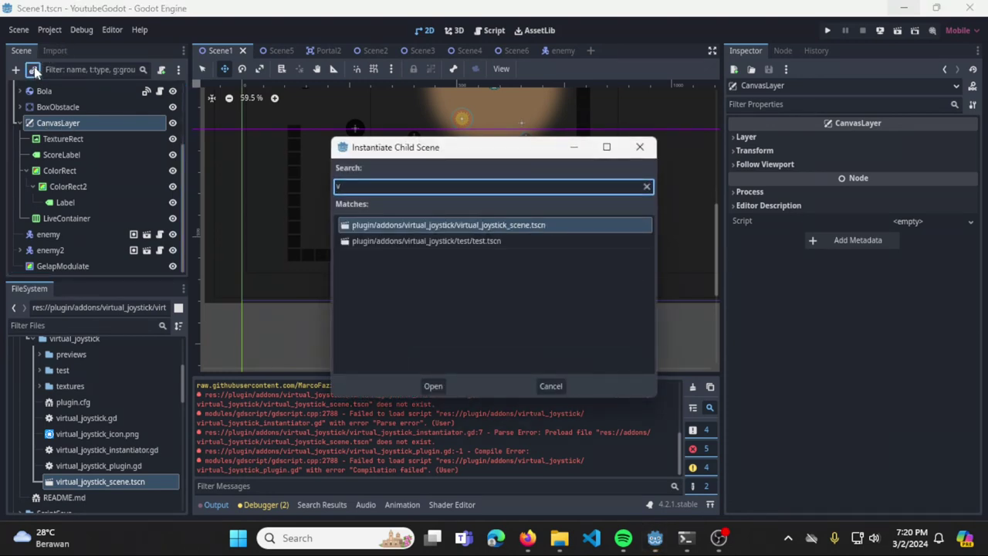
double_click(496, 226)
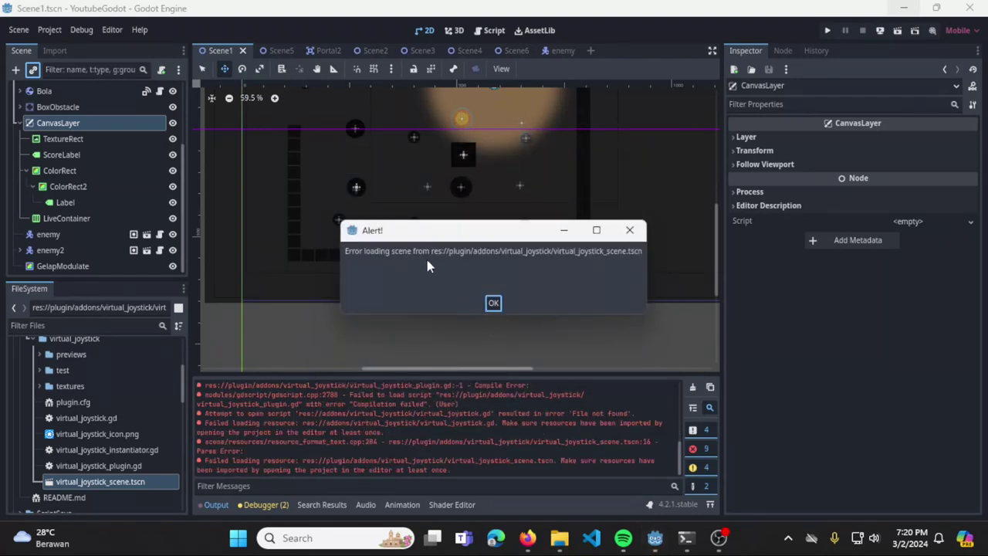
click(492, 304)
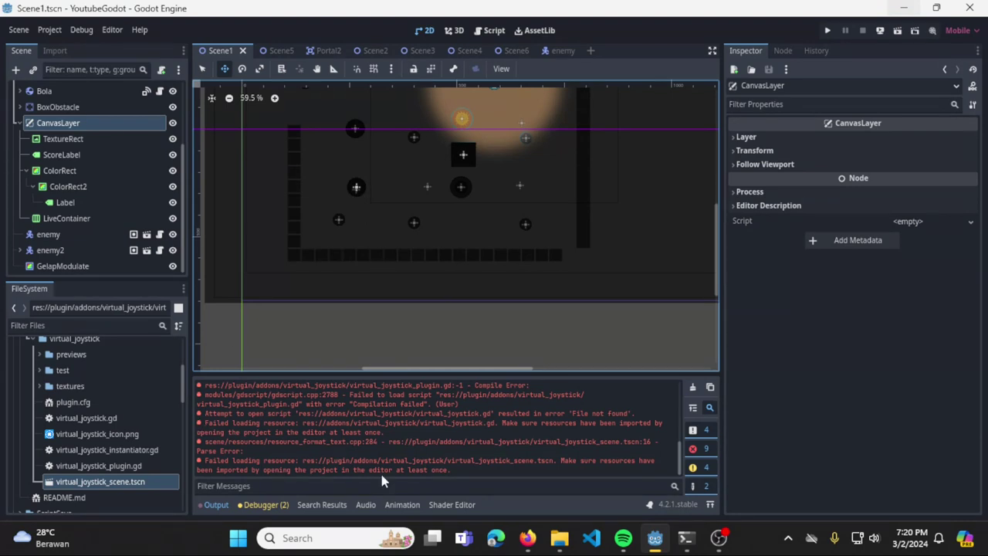
Open virtual_joystick.gd, then try opening virtual_joystick_scene.tscn from the addon folder
click(123, 467)
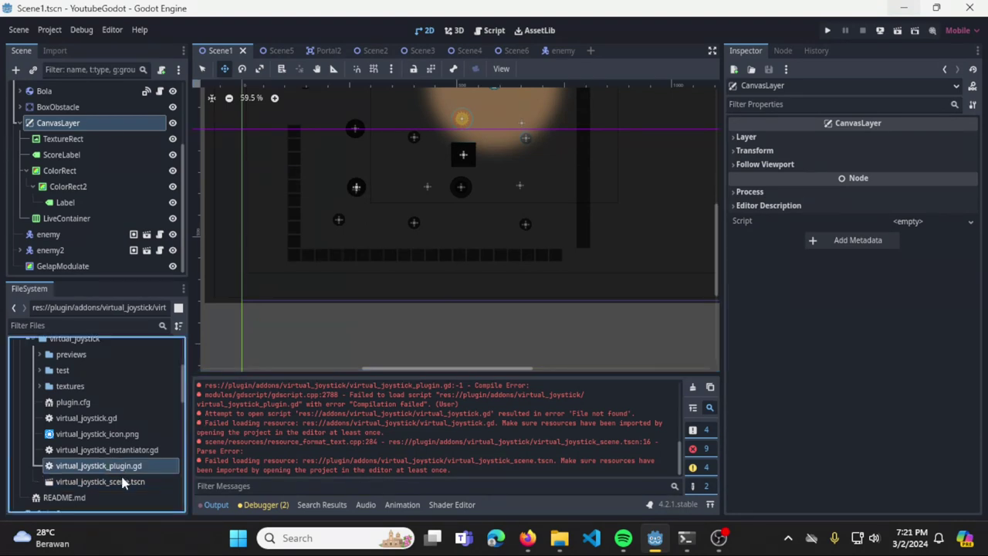
click(121, 482)
click(95, 429)
double_click(91, 419)
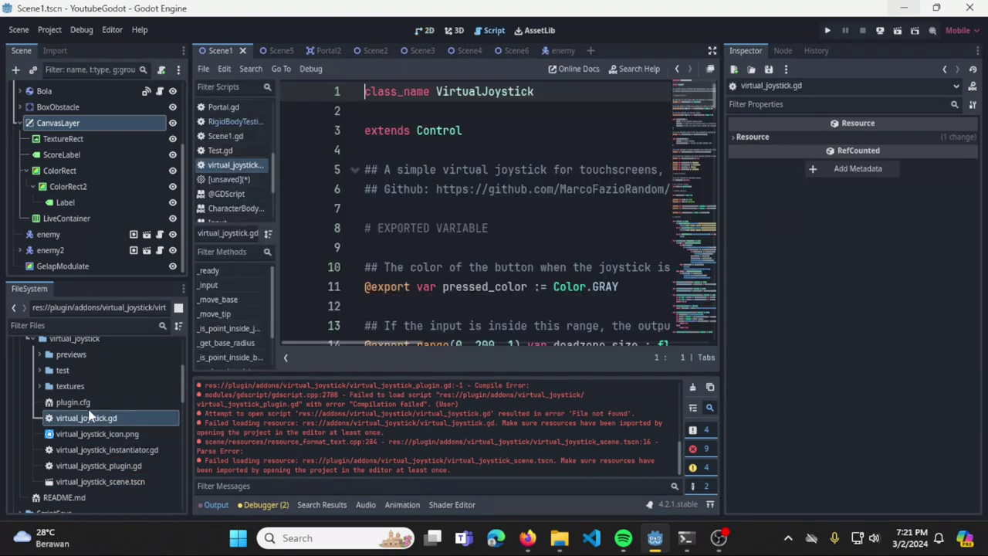
click(121, 482)
double_click(121, 482)
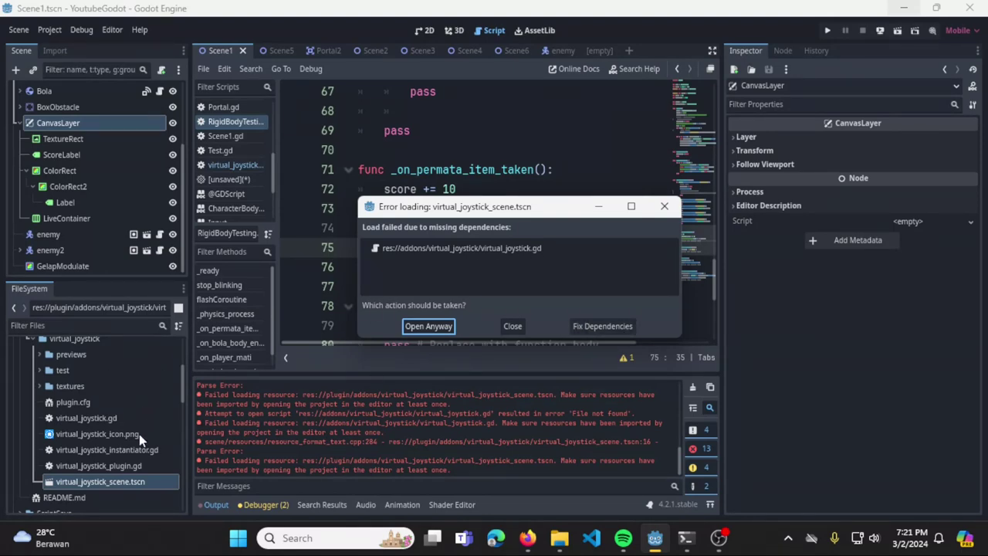
Repoint the missing script to res://plugin/addons/virtual_joystick/virtual_joystick.gd and open the scene anyway
click(632, 327)
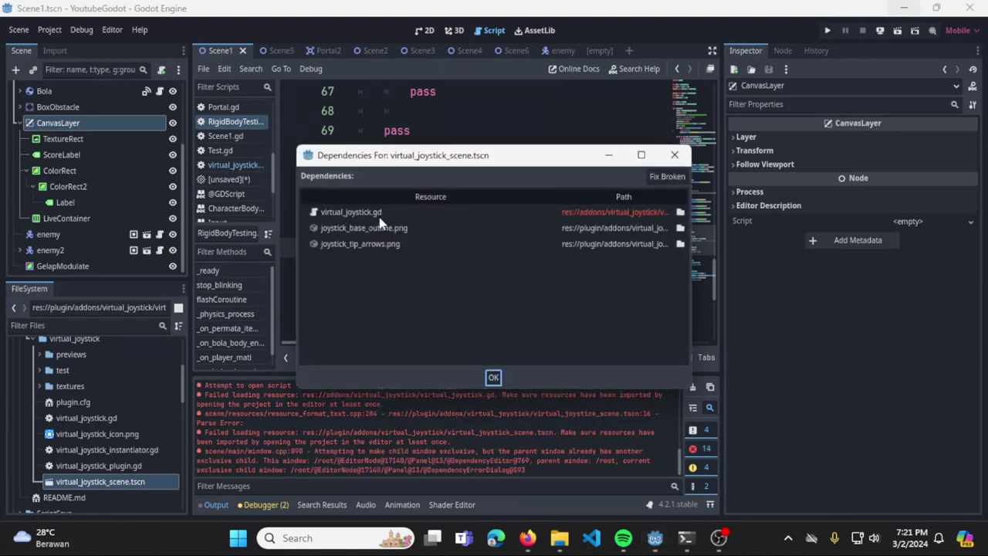
click(680, 212)
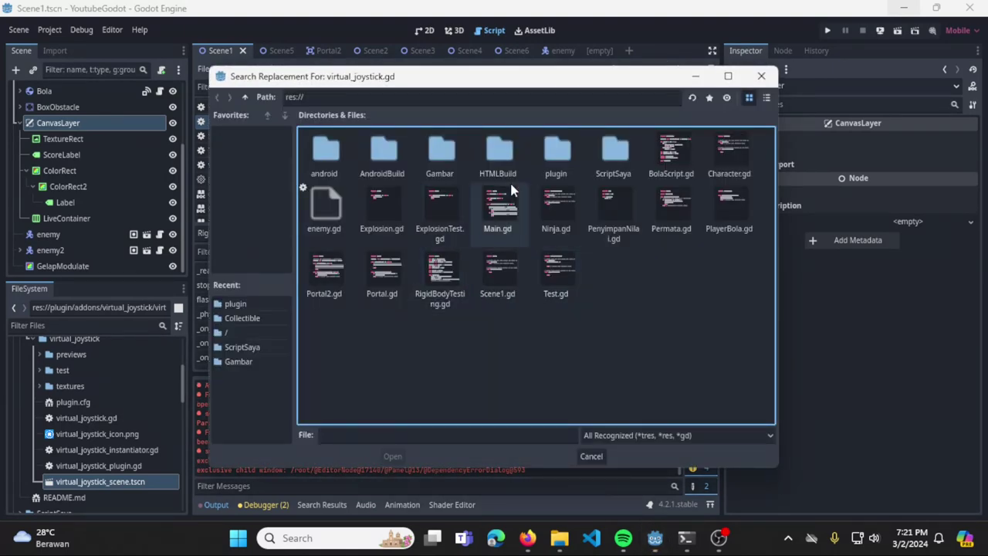
double_click(571, 154)
double_click(330, 158)
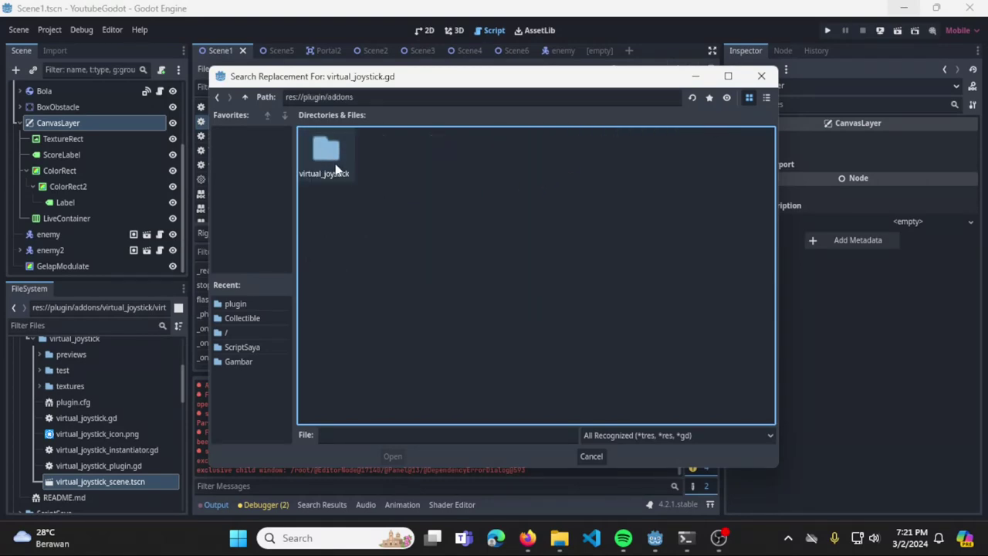
double_click(331, 151)
double_click(503, 158)
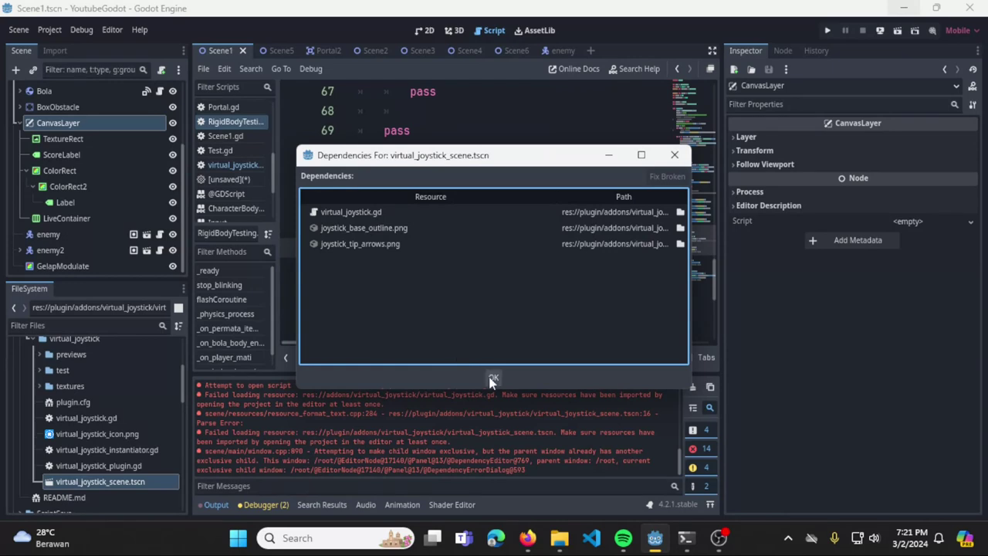
click(493, 378)
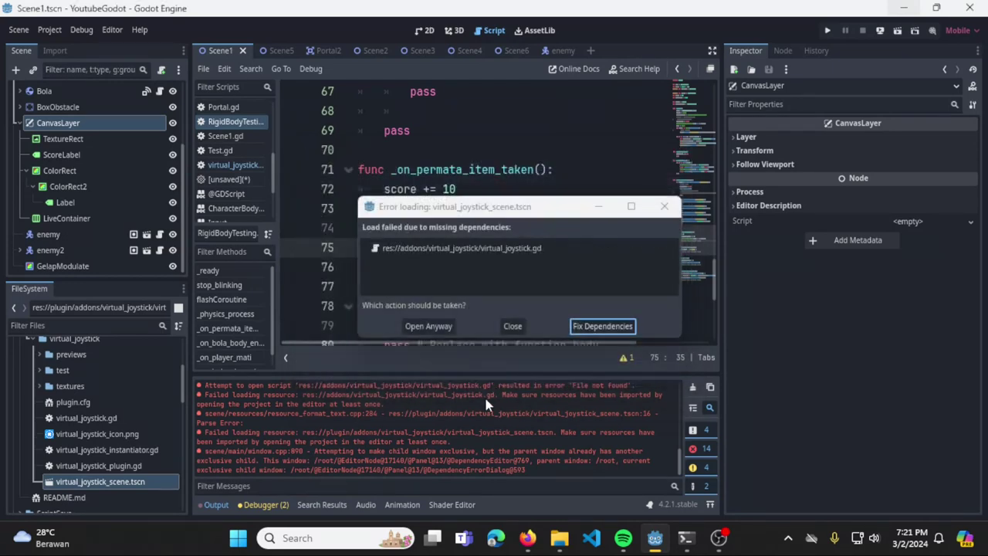
click(429, 325)
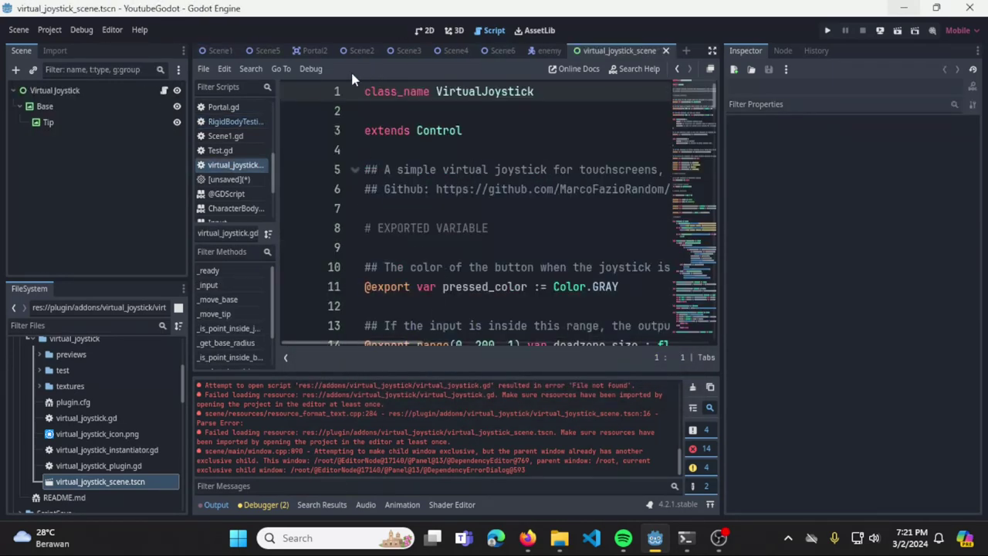
Instance virtual_joystick_scene.tscn as a child of CanvasLayer in Scene1's 2D view
click(219, 51)
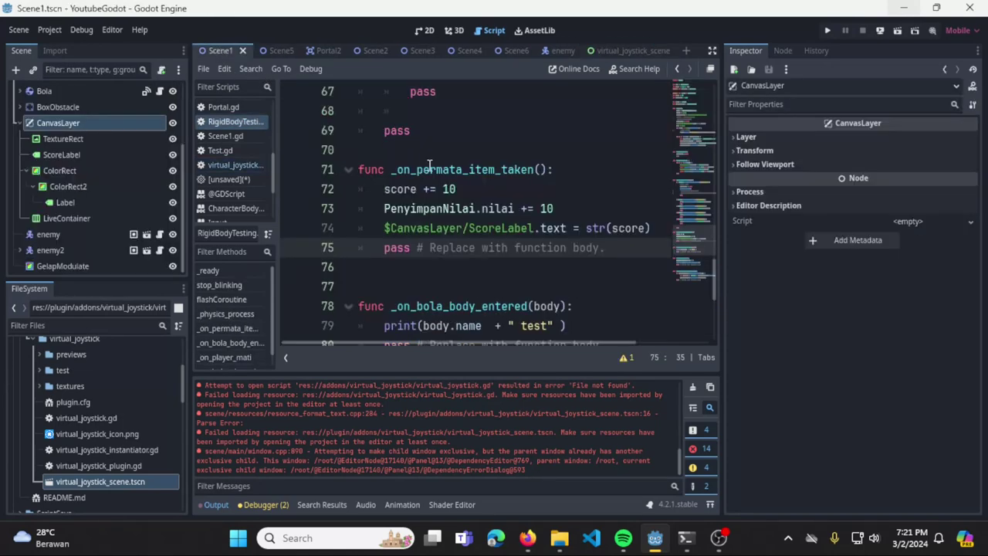
click(423, 30)
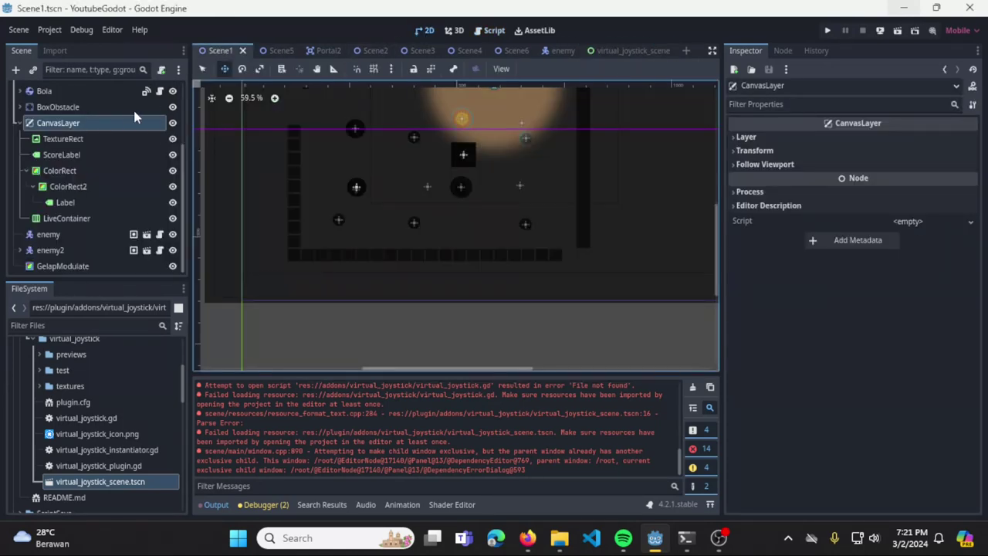
click(33, 70)
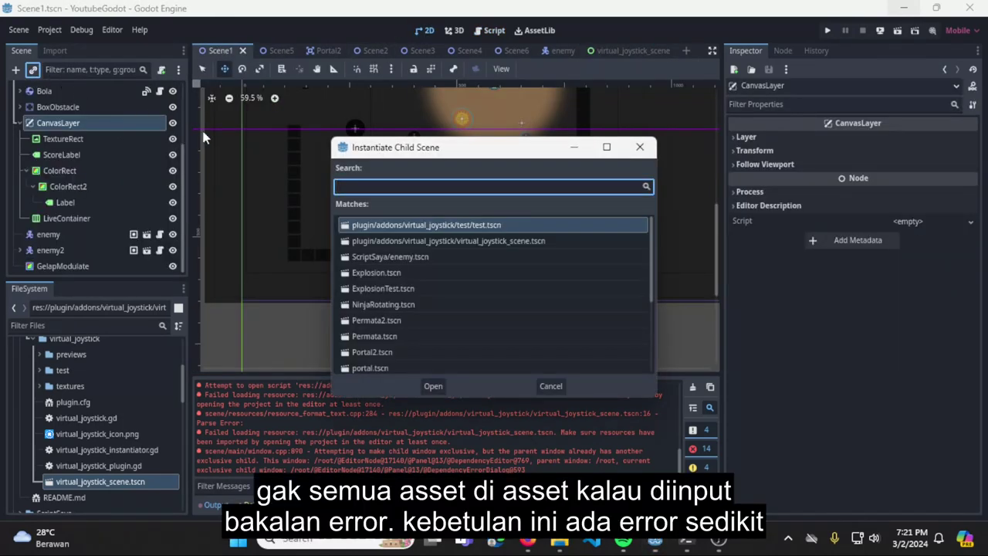
text(viruta)
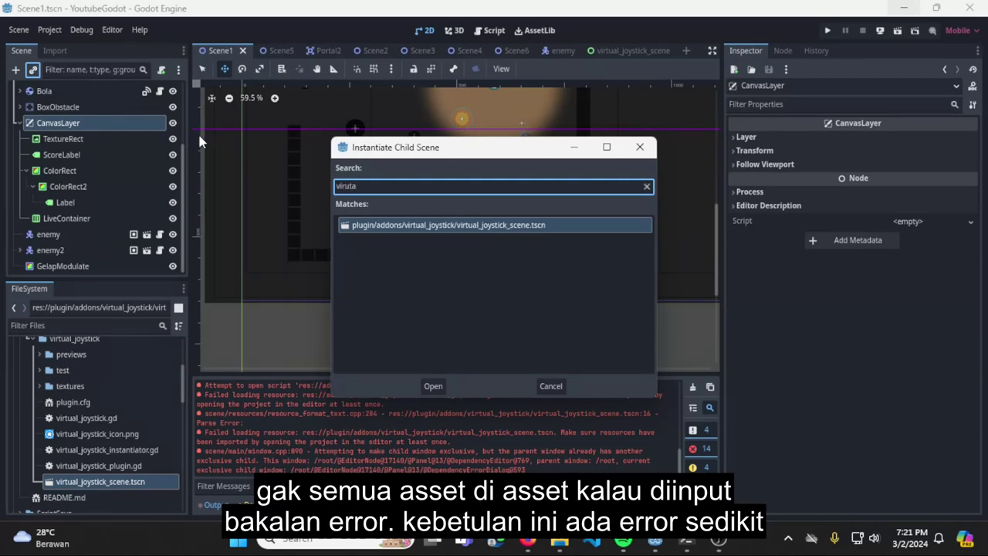
click(434, 386)
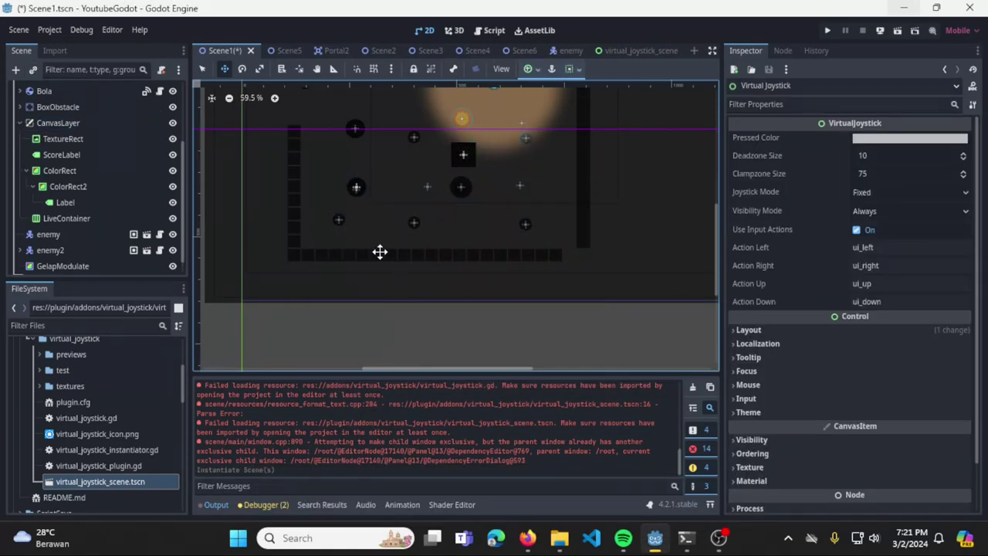
Move the joystick near the level's bottom-left, to (18, 343), and save Scene1
middle_drag(369, 207, 415, 230)
scroll(415, 229, down, 2)
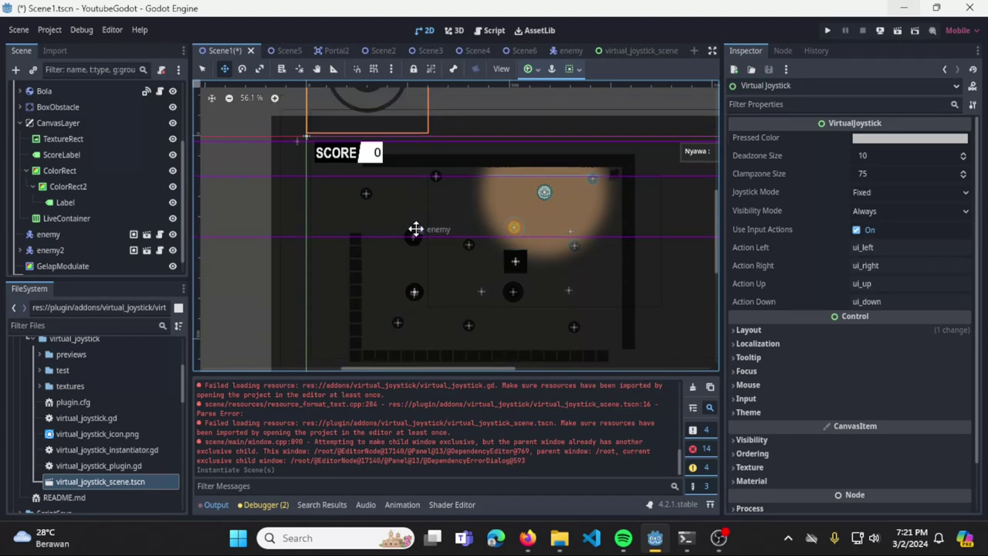
scroll(415, 230, down, 2)
scroll(428, 219, up, 7)
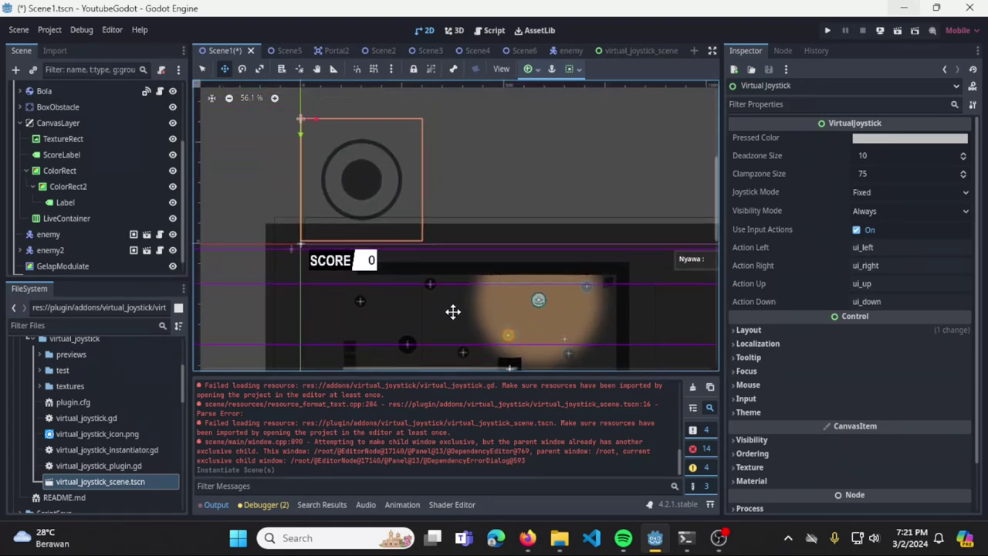
scroll(452, 311, down, 1)
drag(366, 159, 455, 255)
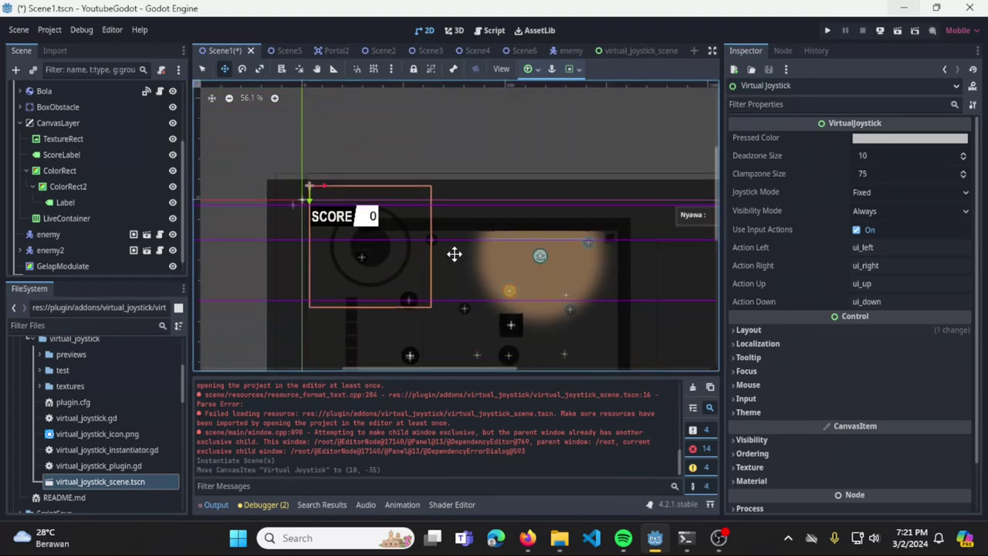
scroll(390, 129, down, 4)
drag(391, 129, 391, 269)
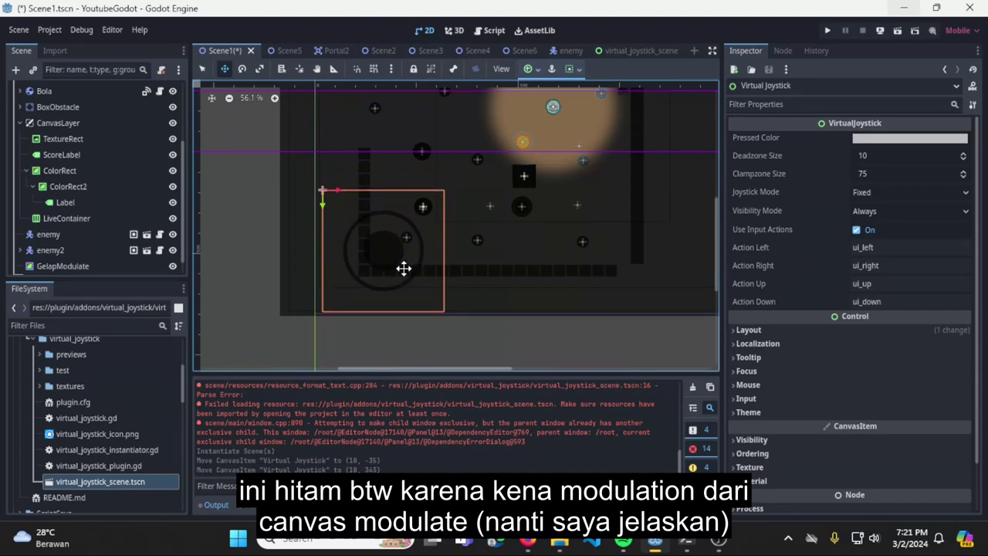
key(ctrl+s)
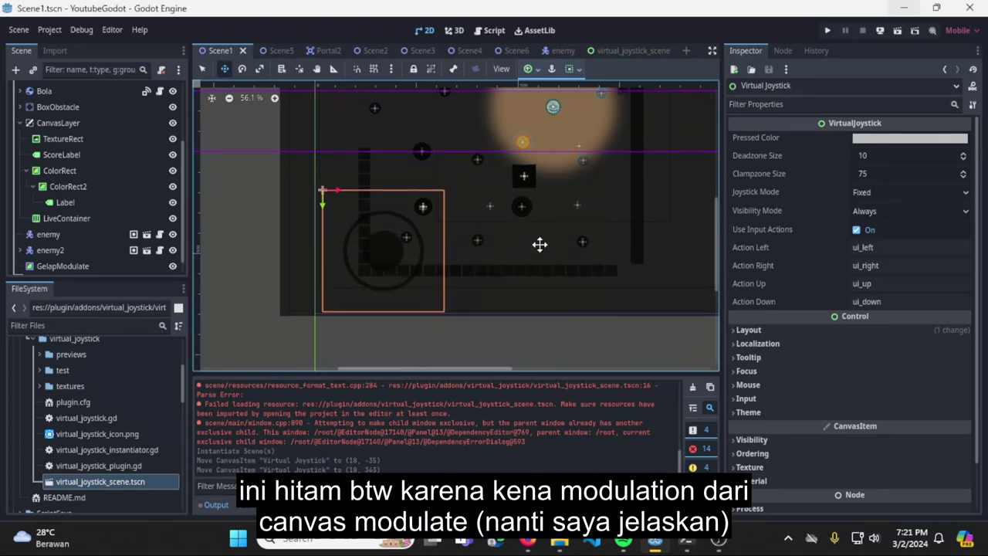
Set the joystick's pressed colour to white
click(908, 139)
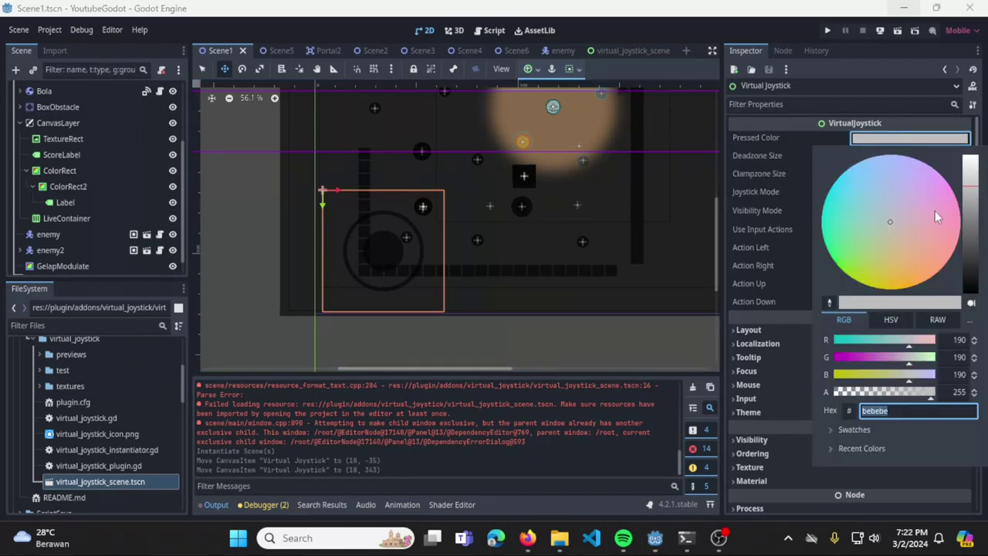
drag(976, 190, 974, 159)
drag(915, 220, 895, 222)
click(527, 338)
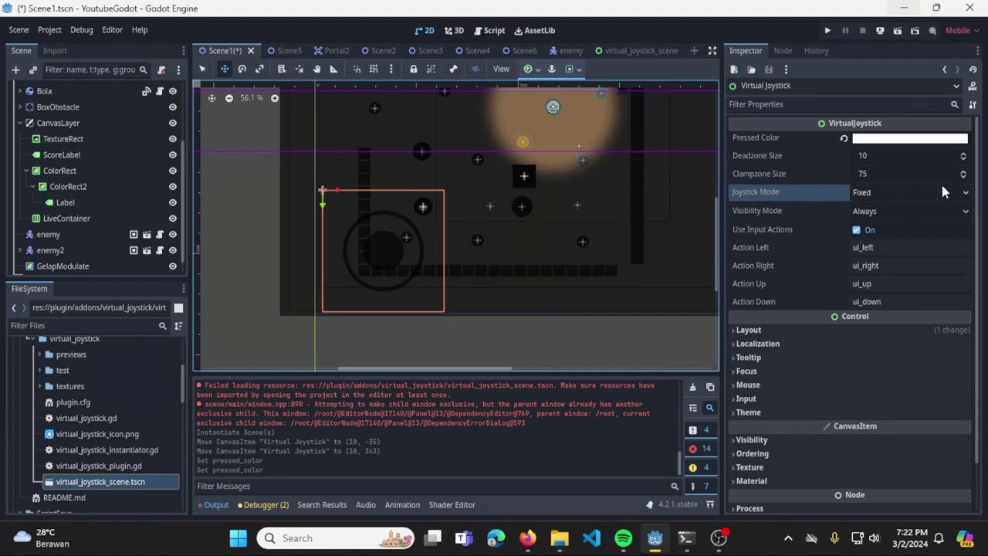
Enable Use Input Actions and set Left, Right and Up to GerakKiri, GerakKanan, GerakAtas
click(813, 297)
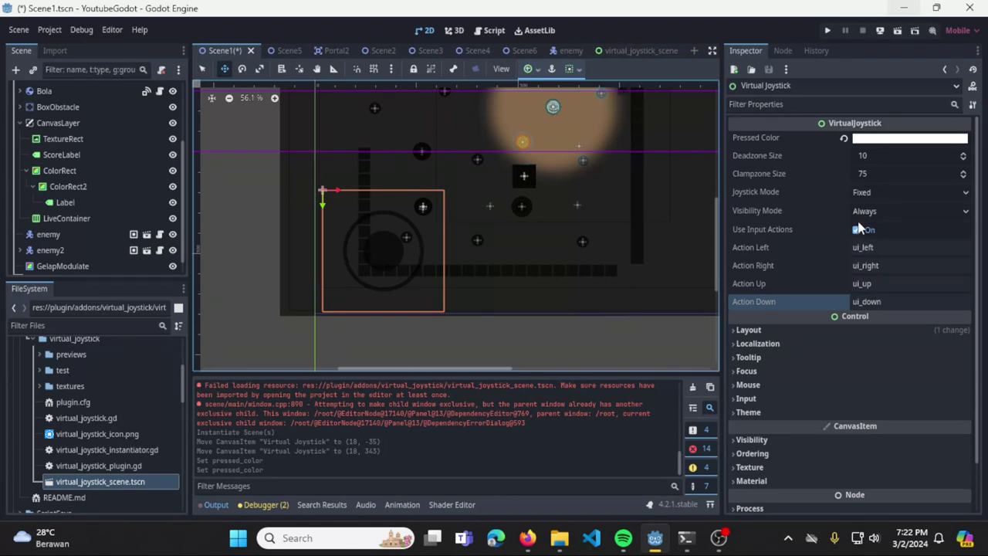
click(858, 228)
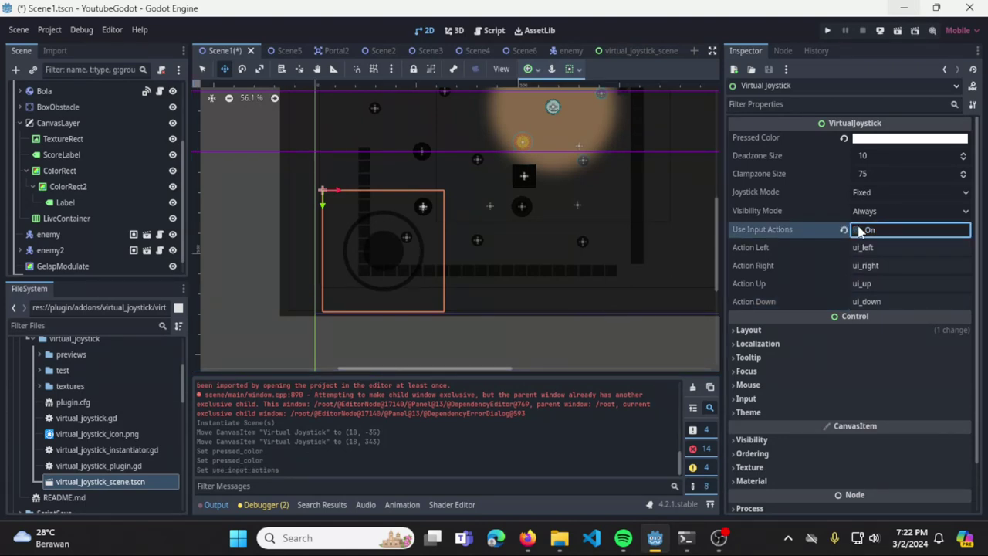
triple_click(859, 230)
double_click(880, 248)
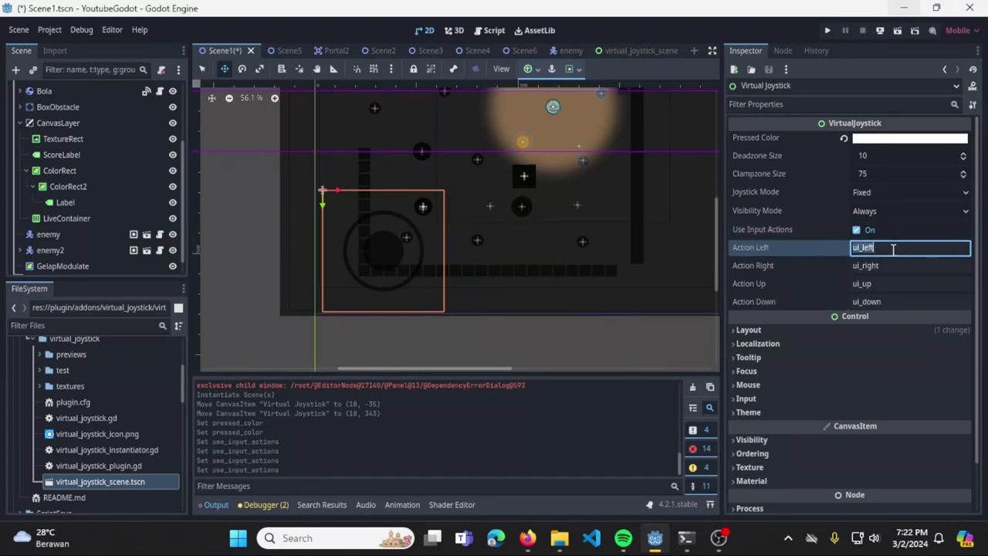
text(GerakKiri)
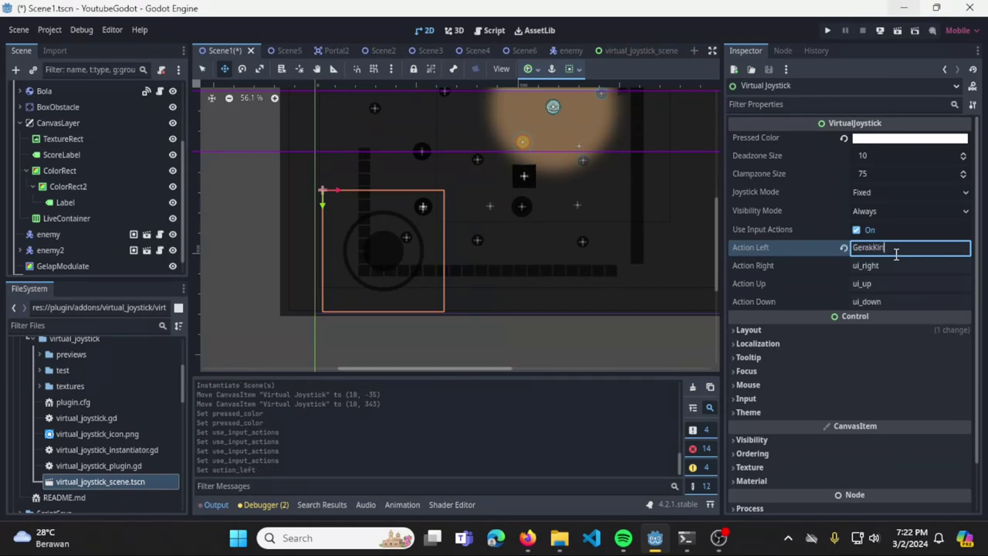
key(Tab)
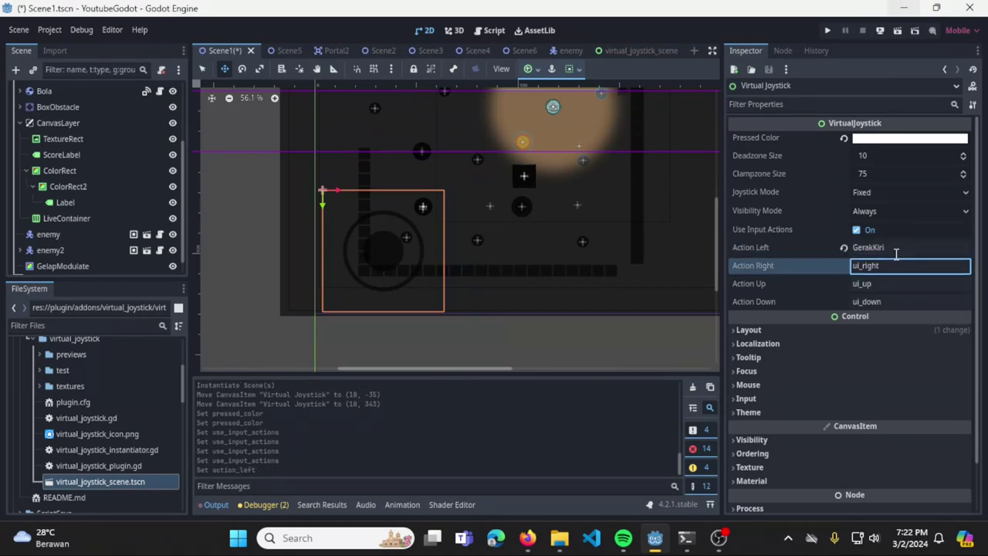
text(Gerak)
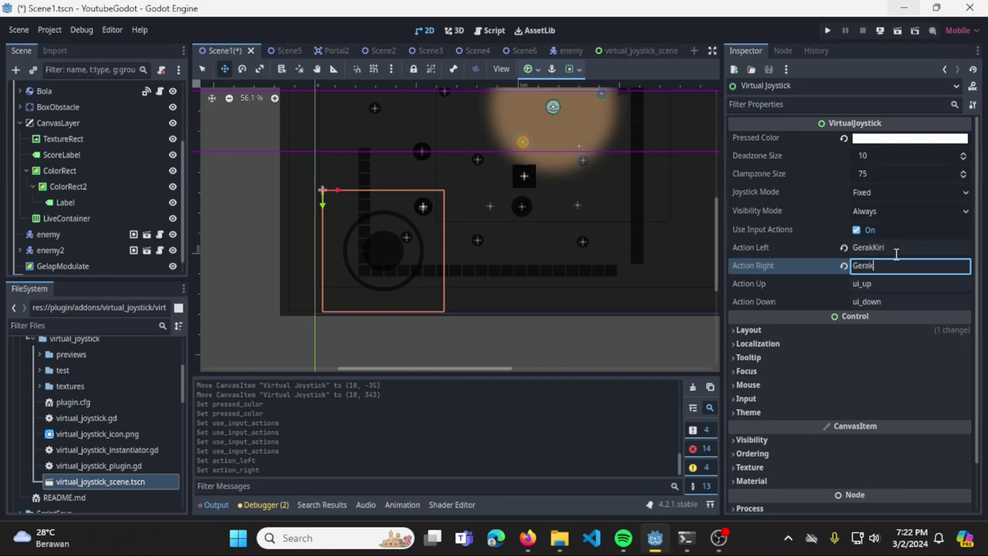
text(Kanan)
key(Tab)
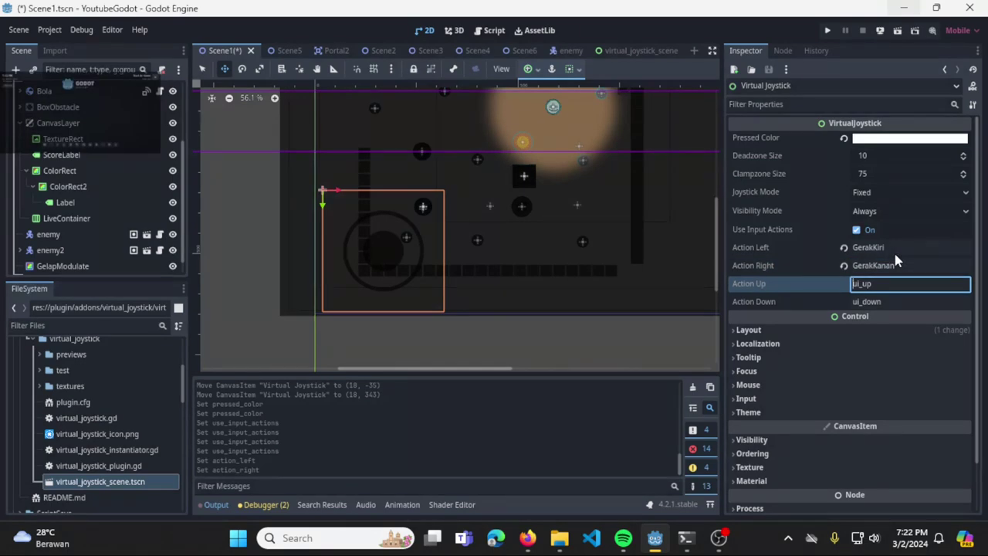
text(GerakAt)
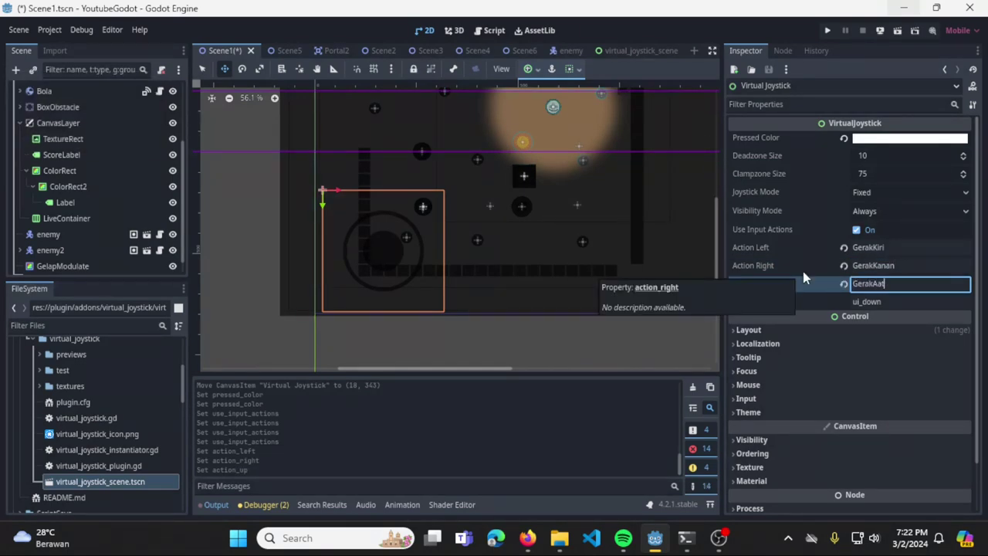
text(as)
Set Action Down to GerakBawah and save the scene
click(887, 302)
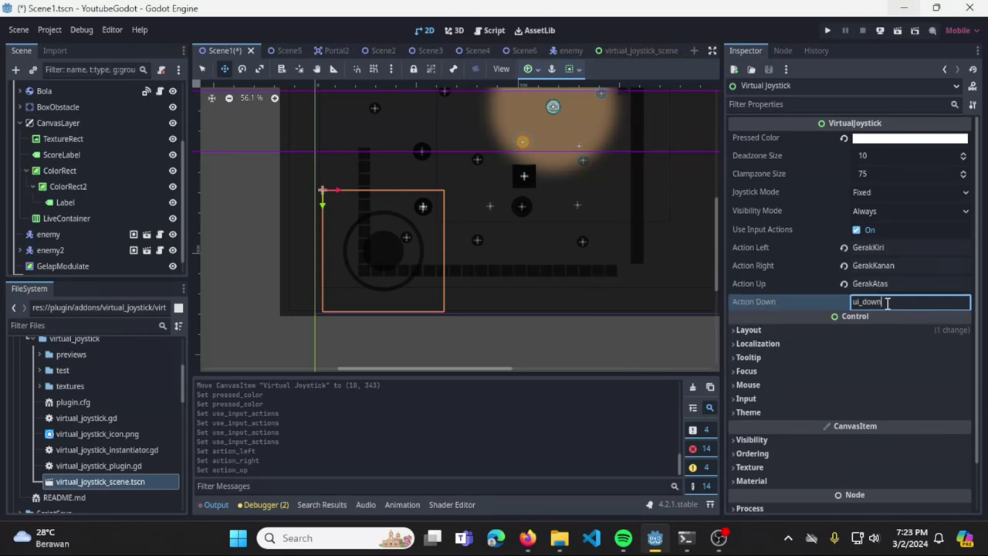
key(ctrl+a)
text(G)
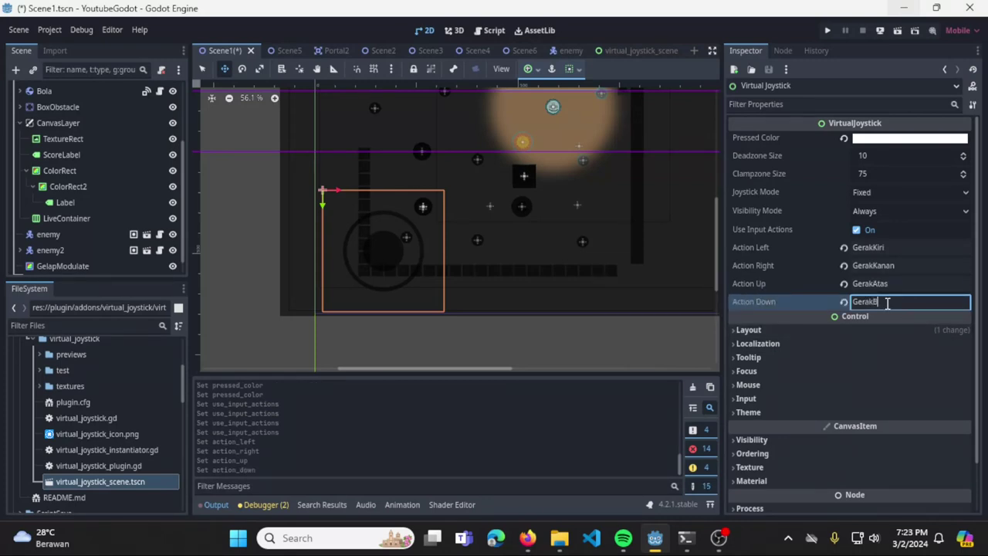
key(ctrl+s)
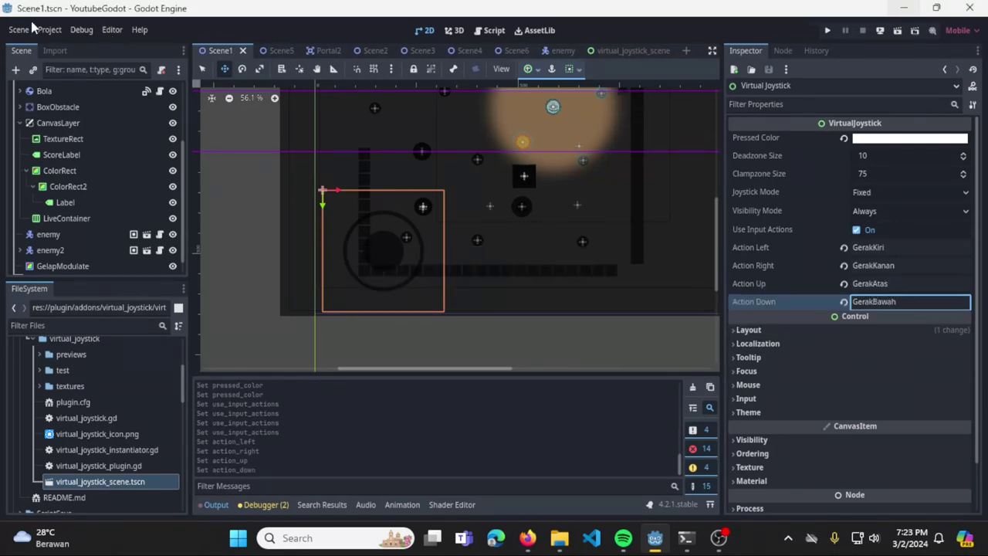
click(49, 29)
Check the Gerak actions in Input Map, test-run with the joystick, then nudge it higher
click(66, 46)
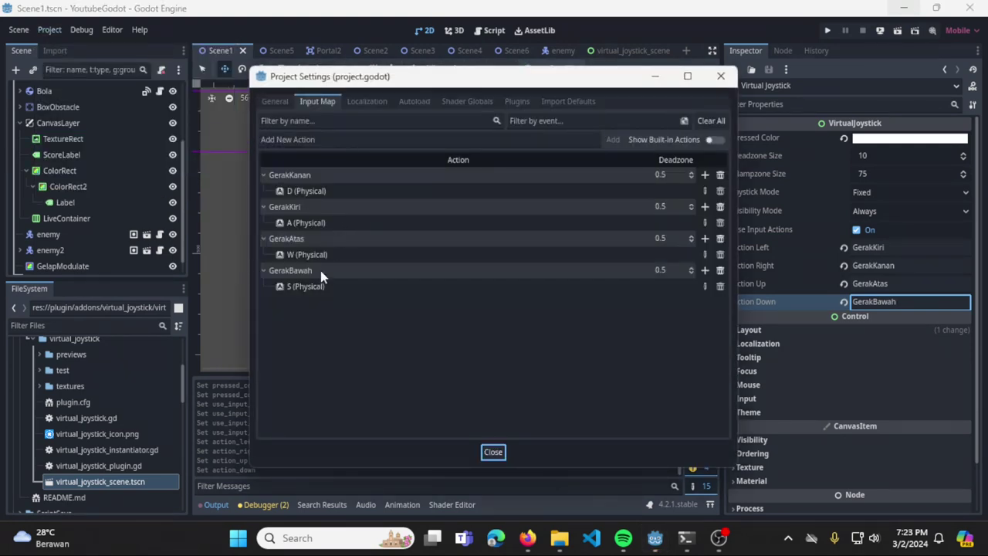
key(Escape)
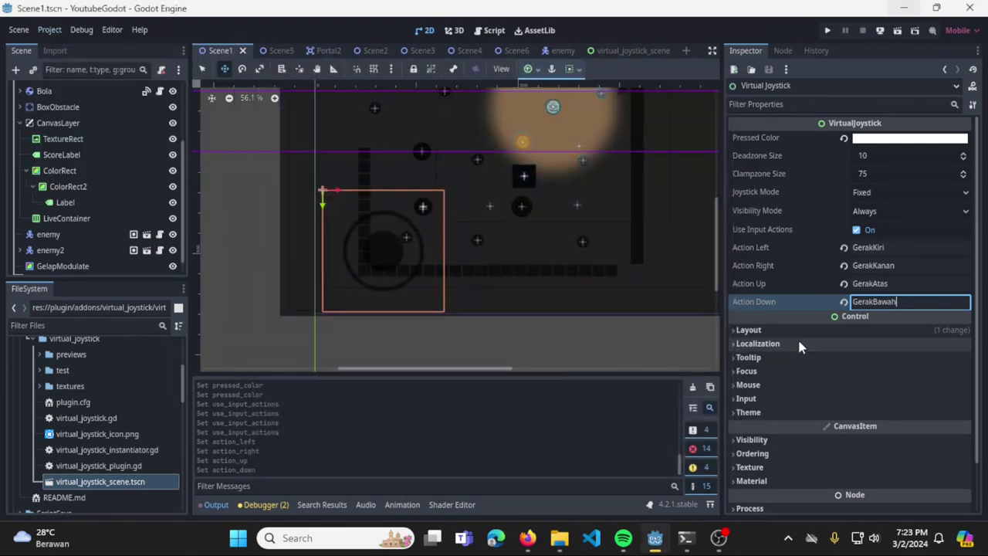
click(827, 31)
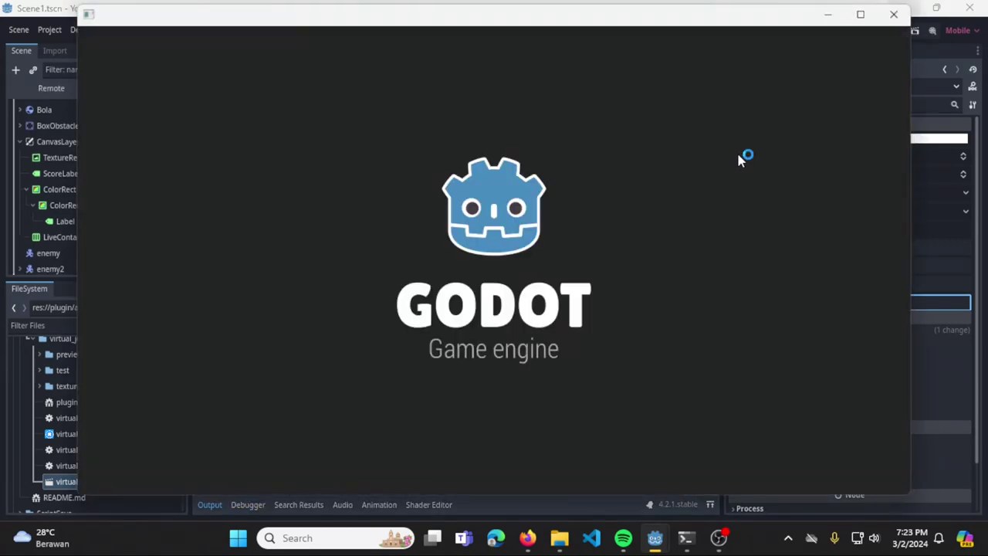
drag(198, 445, 293, 371)
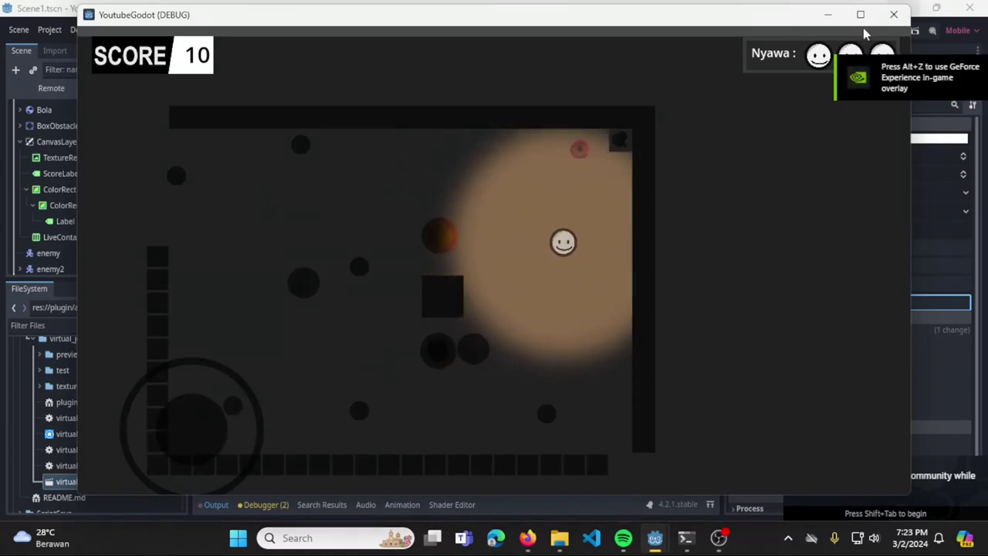
key(F8)
drag(390, 260, 388, 249)
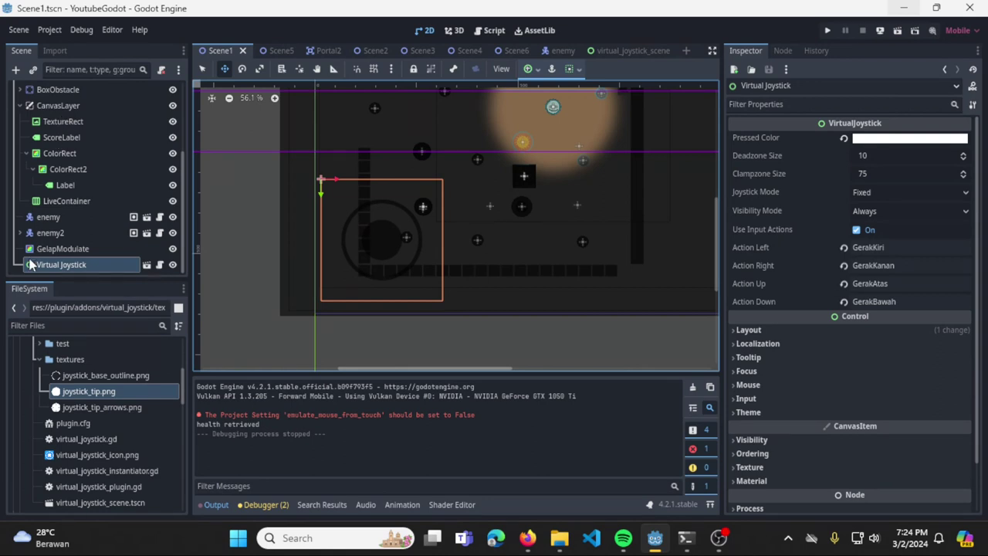
Reparent the Virtual Joystick node under CanvasLayer, ahead of TextureRect, and reselect it
drag(31, 267, 51, 111)
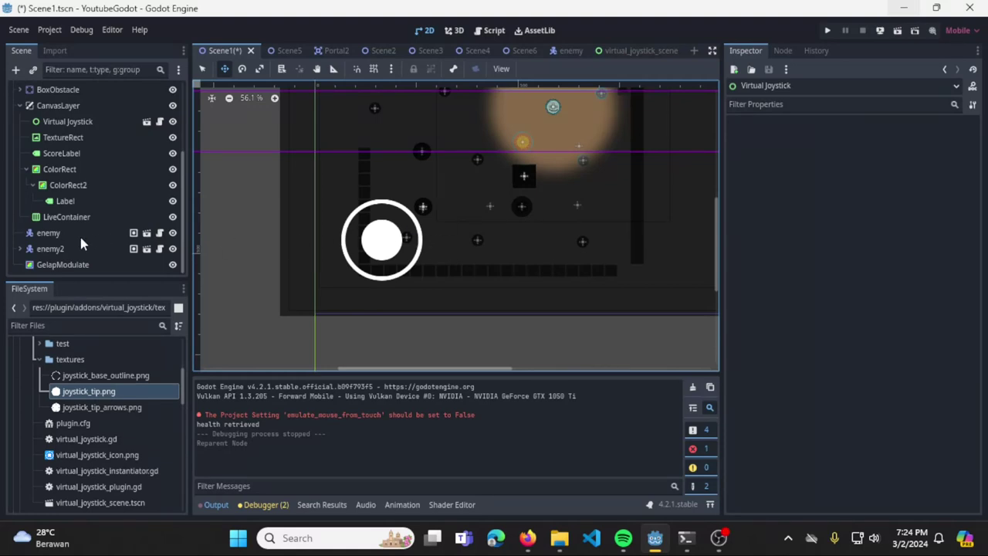
click(68, 266)
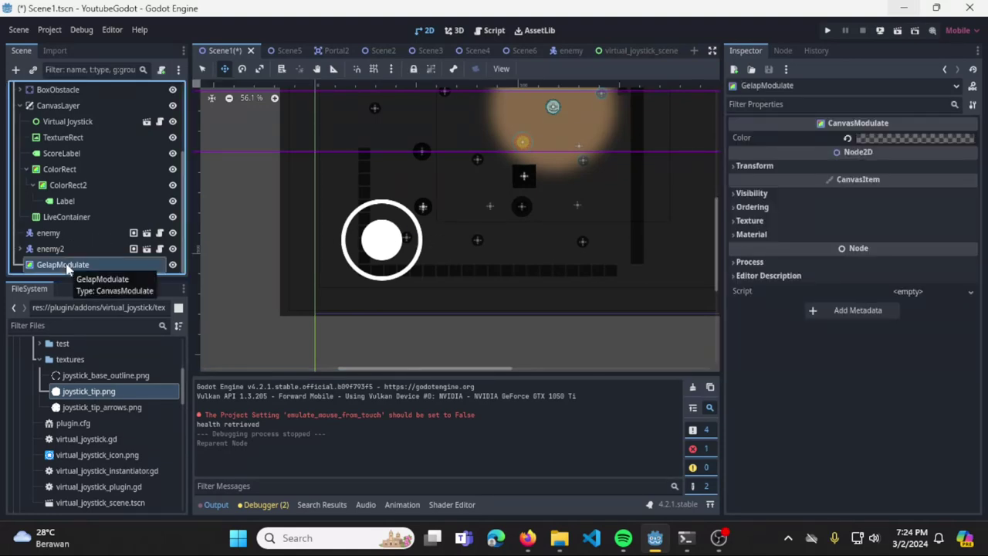
click(55, 108)
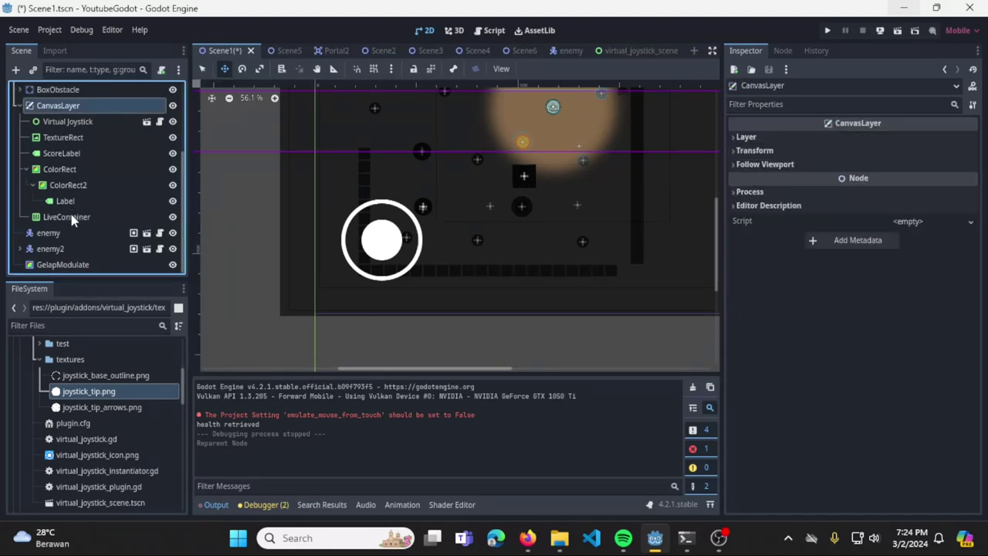
click(87, 122)
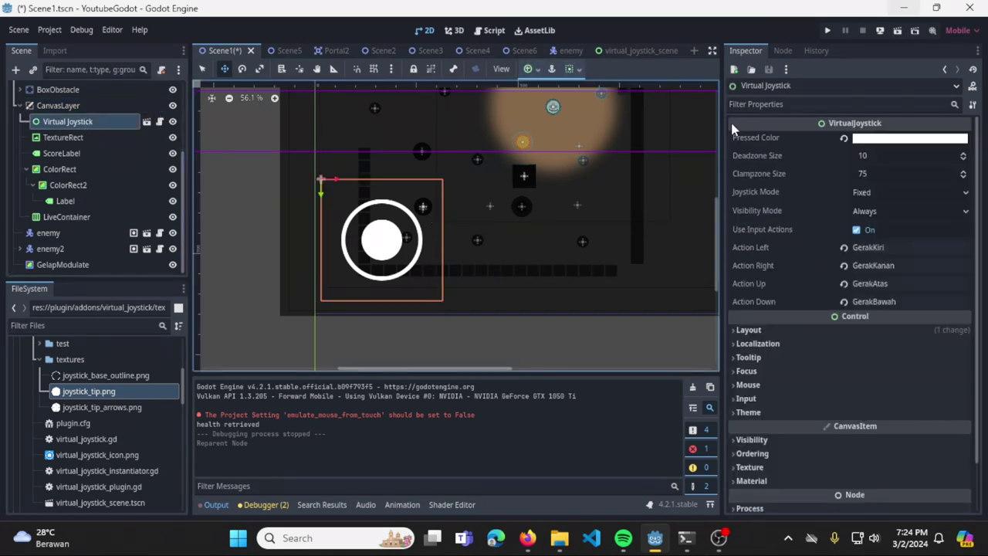
Test-run the game steering the player with the moved joystick, then close it
click(825, 32)
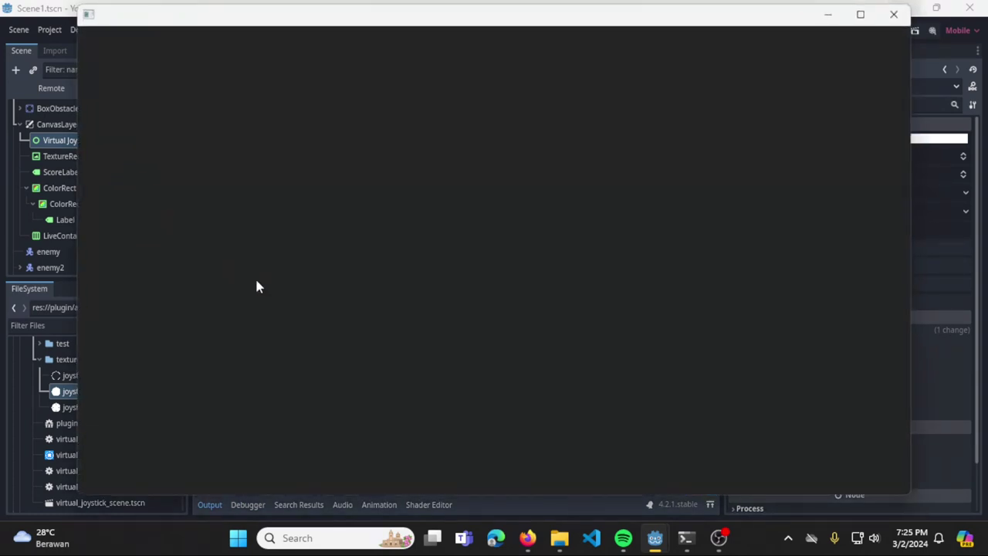
drag(185, 363, 135, 330)
click(893, 15)
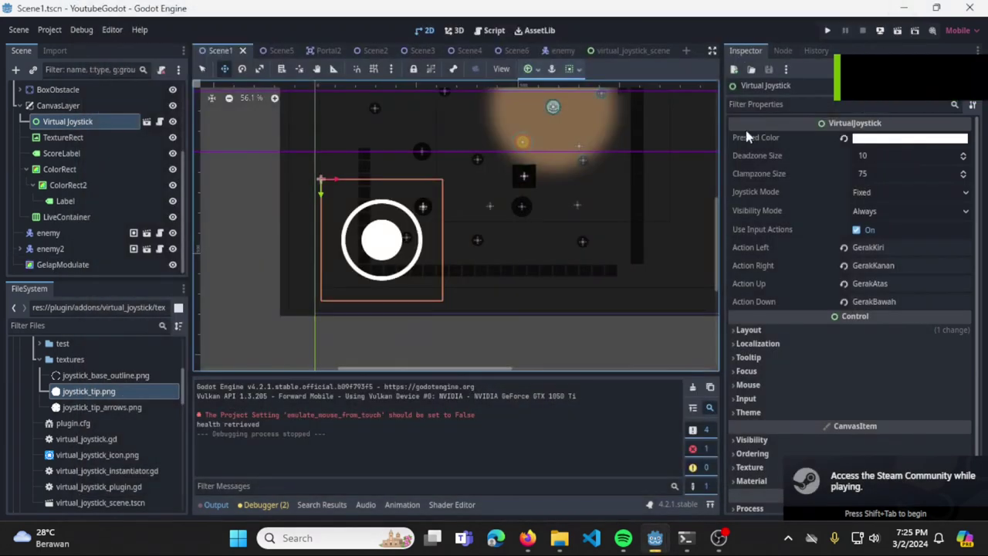
Set Joystick Mode to Following and test it in the game, reaching score 10
click(884, 191)
click(889, 225)
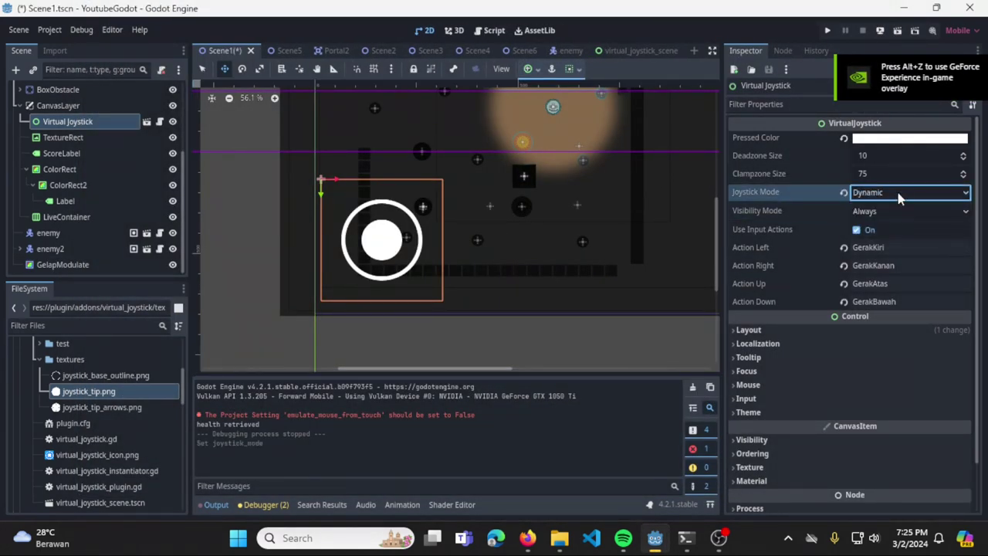
click(902, 193)
click(892, 241)
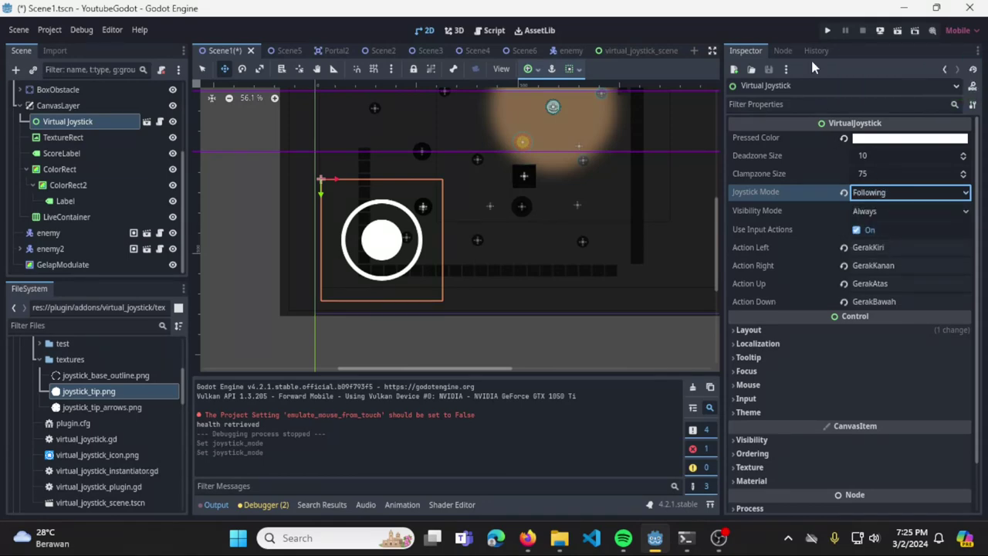
click(827, 33)
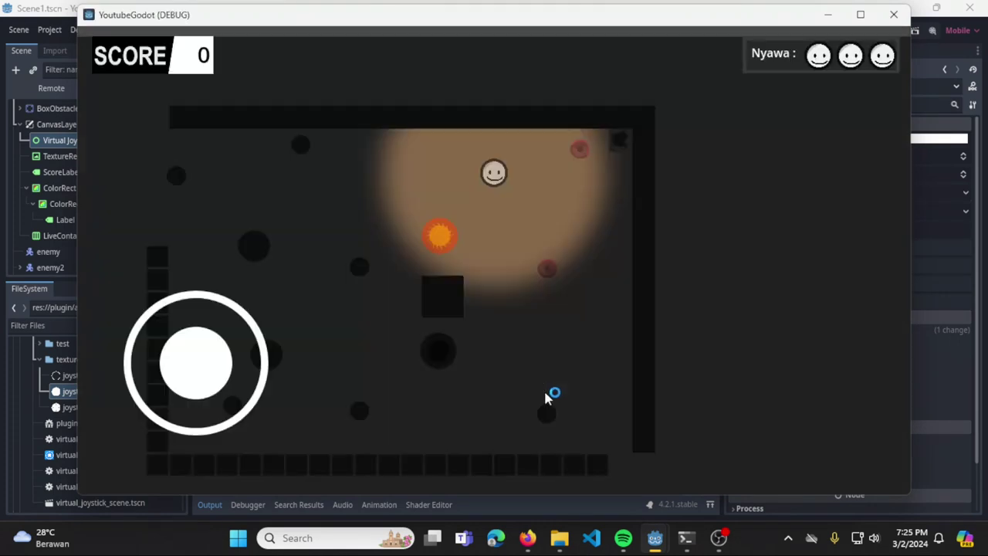
drag(192, 364, 137, 360)
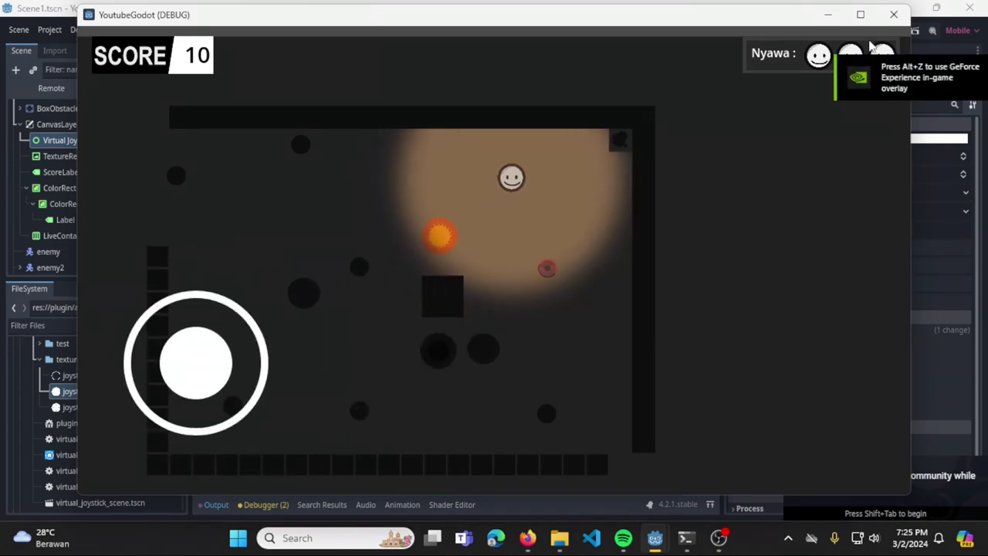
click(894, 13)
Switch Joystick Mode to Dynamic and test steering with it in the running game
click(892, 192)
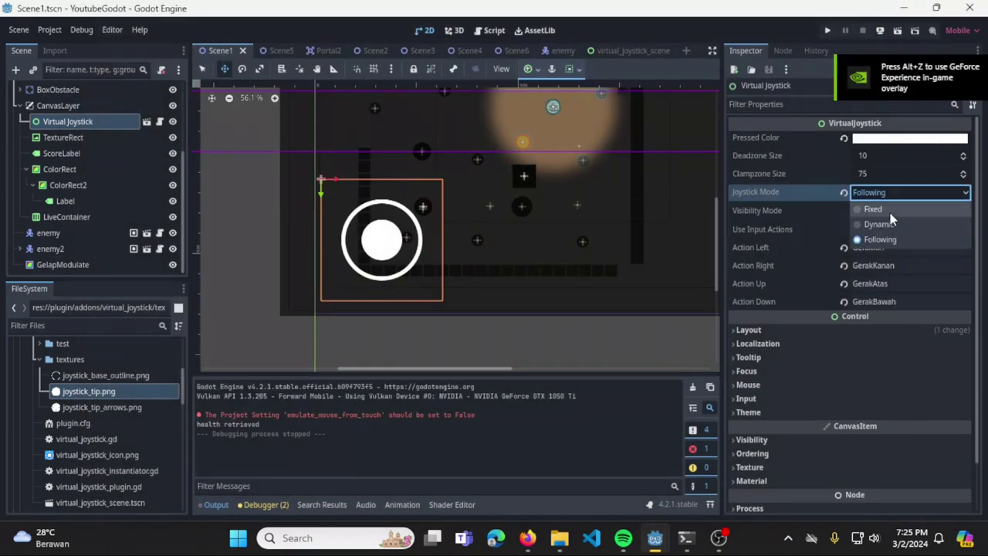
click(879, 212)
click(830, 30)
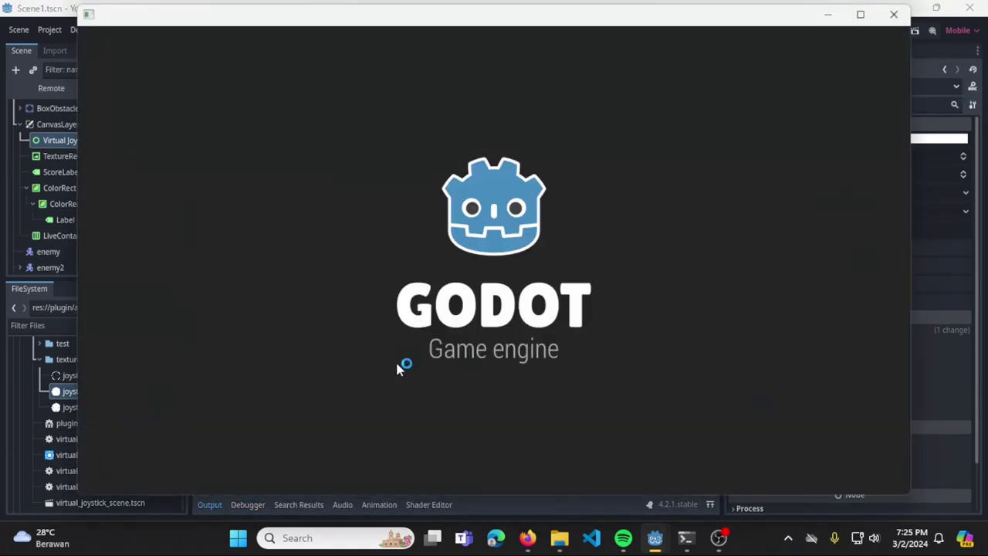
drag(193, 362, 765, 155)
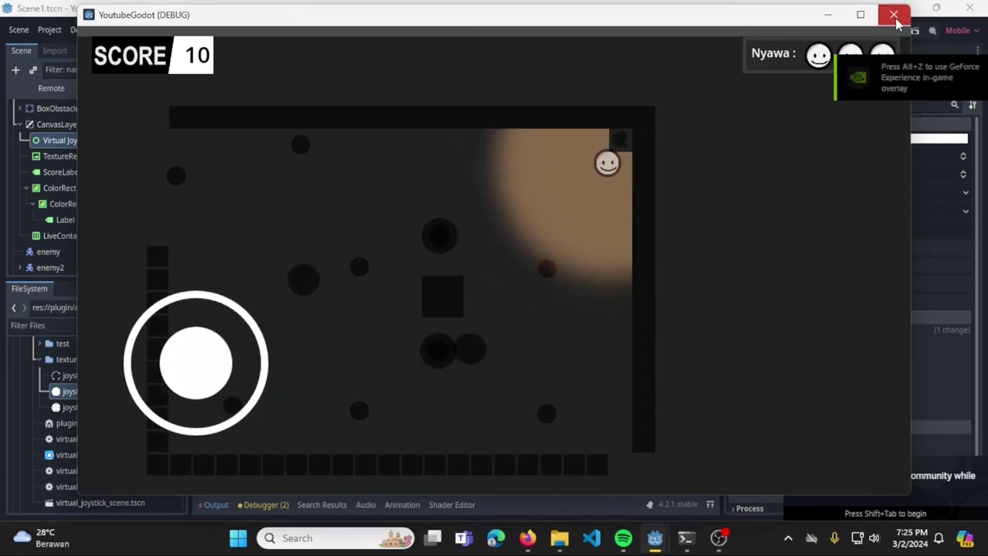
click(893, 14)
Set Joystick Mode back to Fixed and keep Visibility Mode on Always
click(884, 194)
click(880, 209)
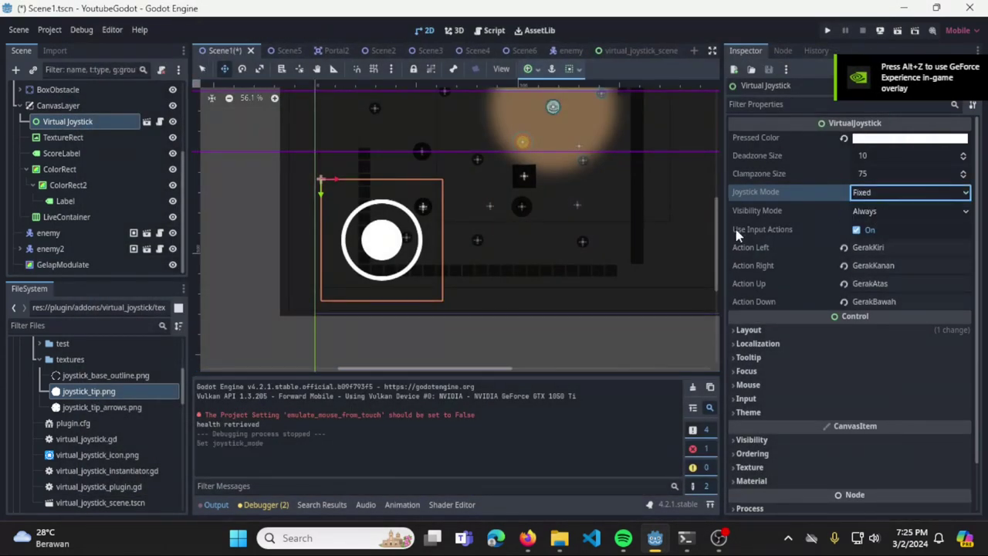
click(878, 213)
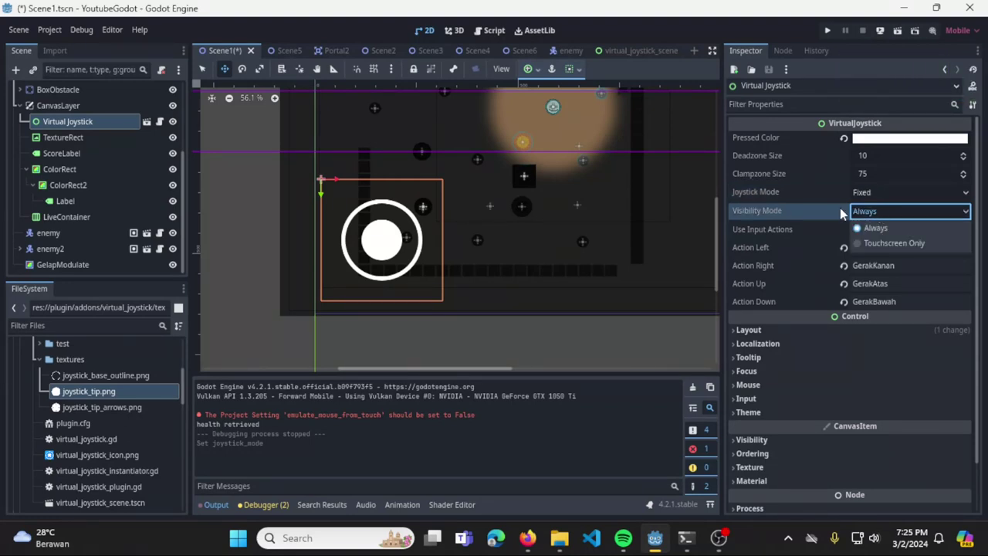
click(801, 214)
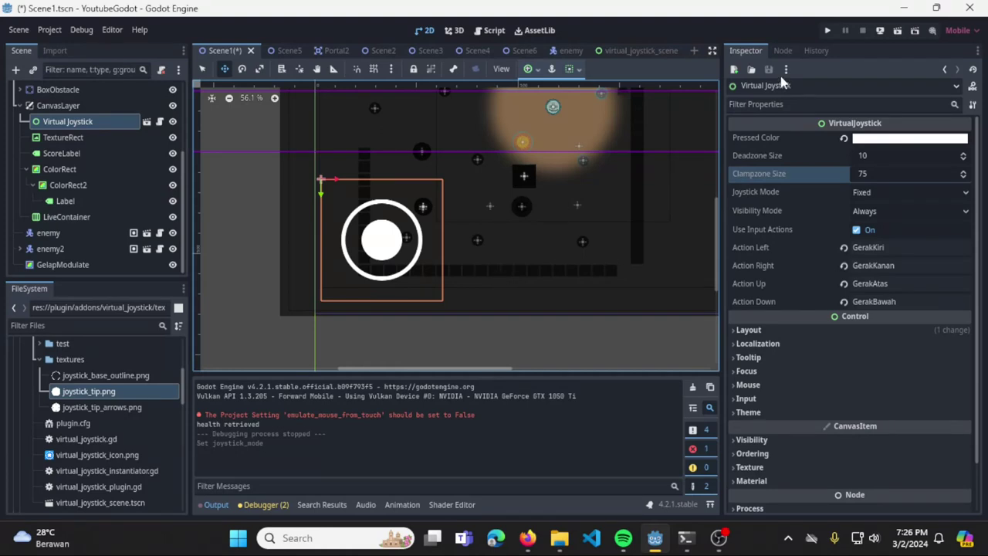
Set the Tip texture in virtual_joystick_scene to joystick_tip_arrows.png, then run the game and steer the player with it
click(147, 122)
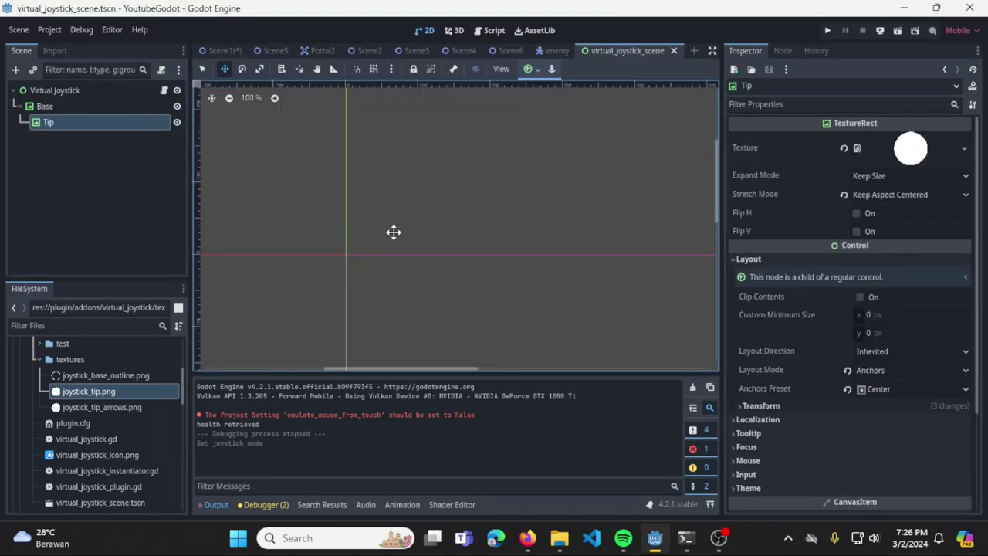
drag(86, 408, 906, 163)
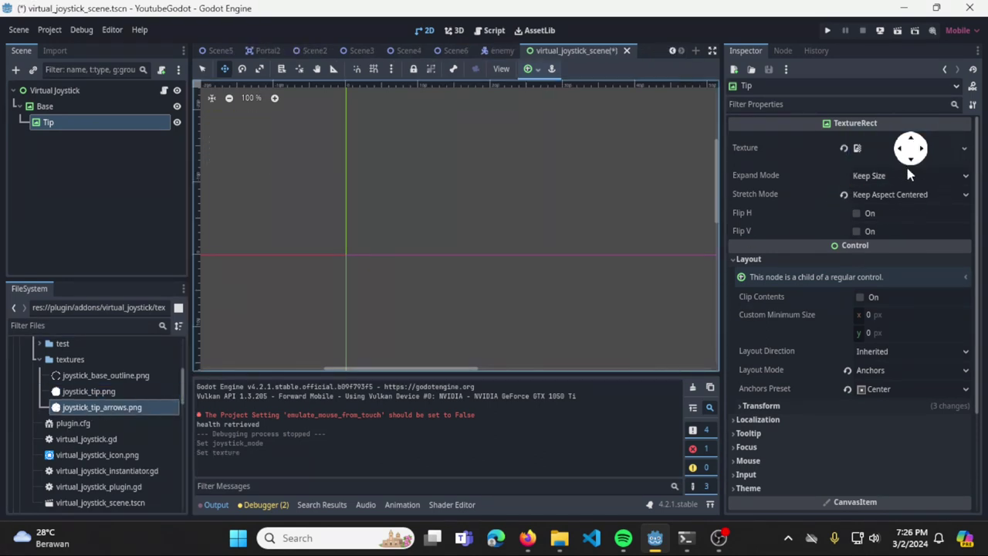
click(829, 30)
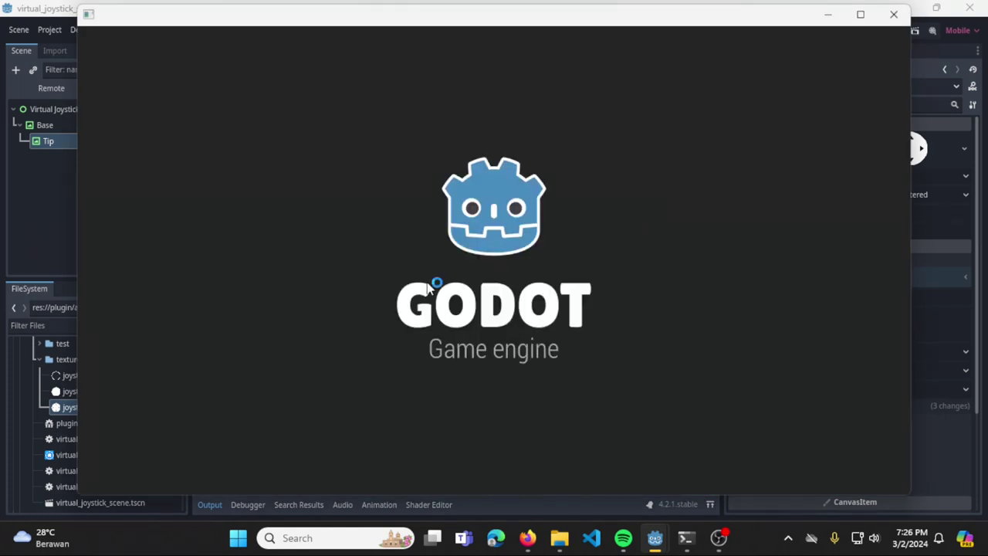
drag(249, 397, 445, 399)
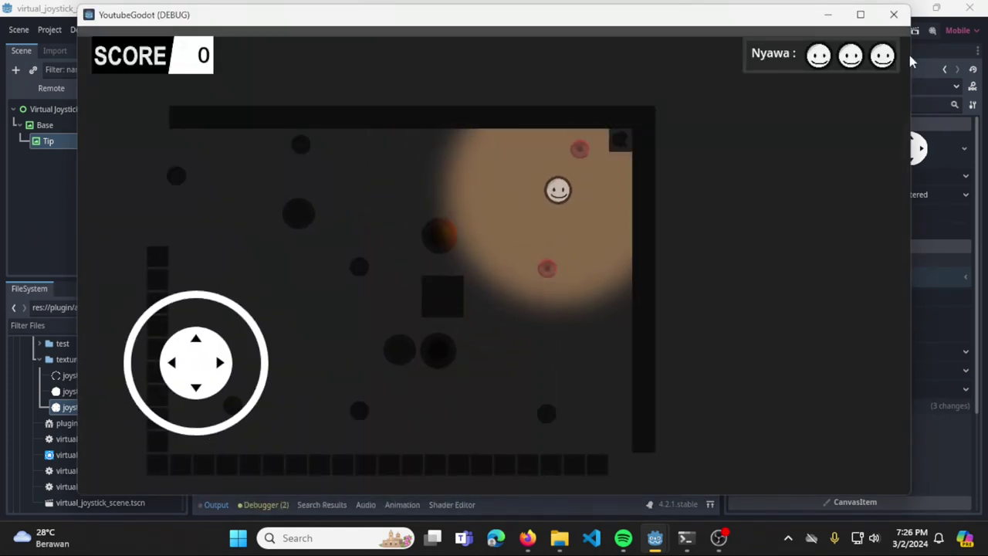
click(893, 14)
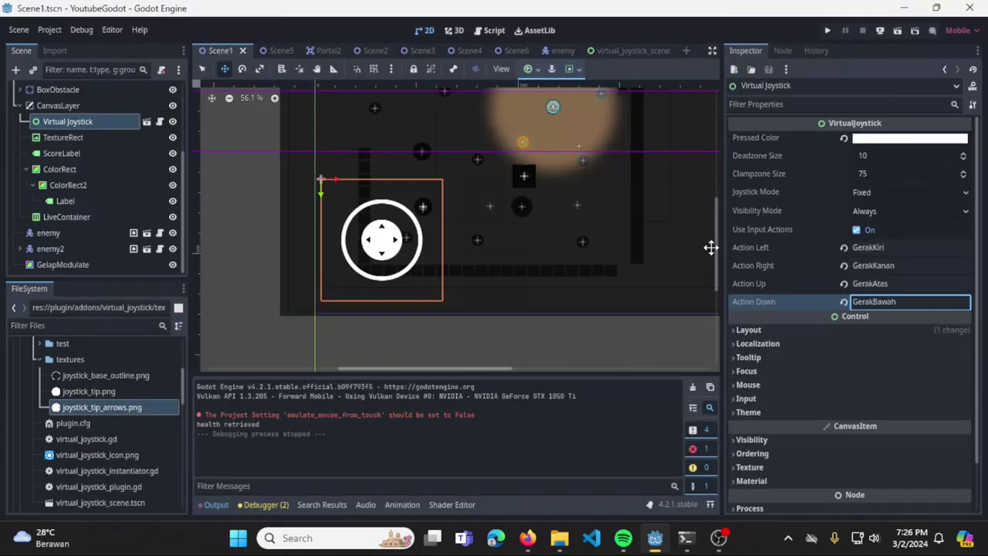